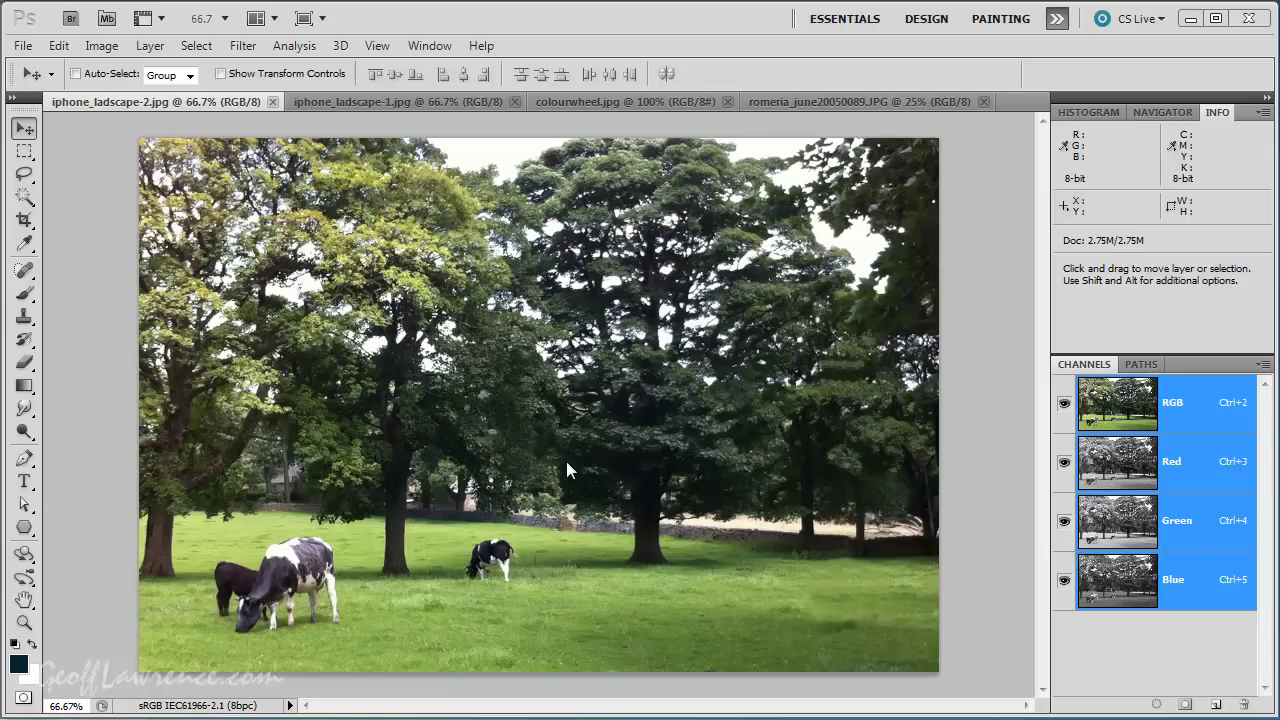
Step: Flip through the open photos to the flamenco festival image and check its Image > Mode setting
click(343, 102)
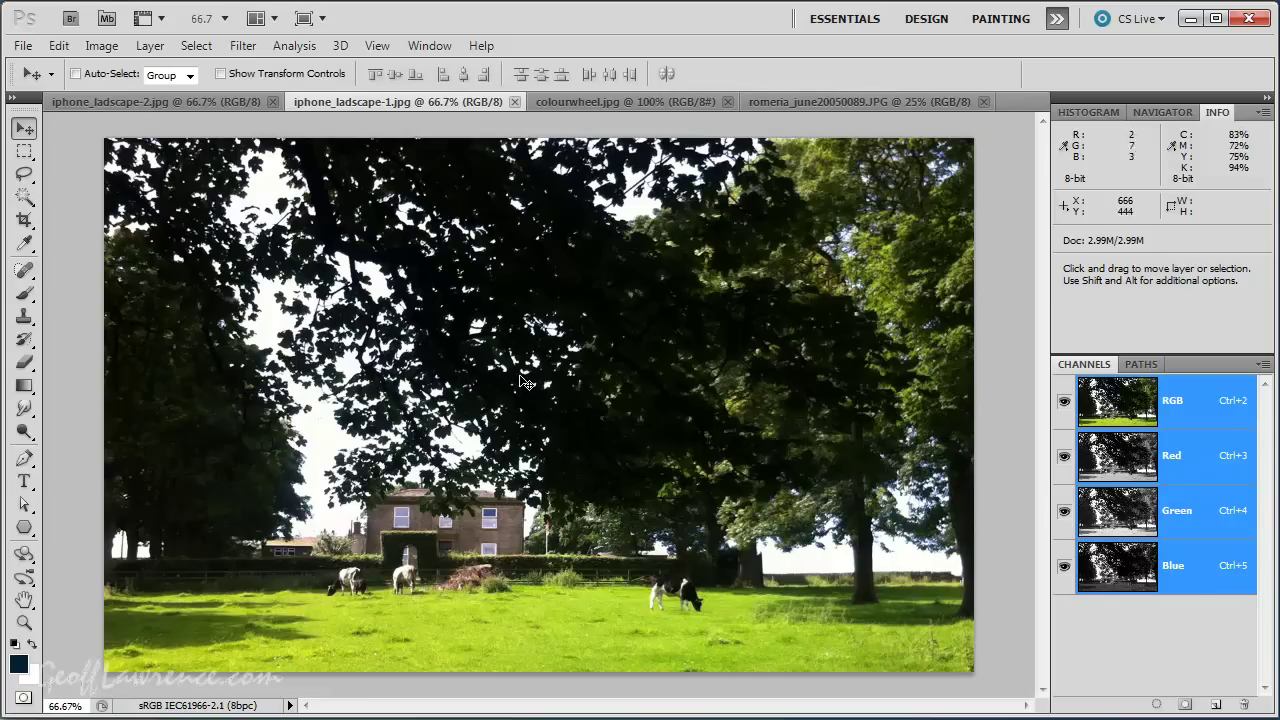
click(148, 102)
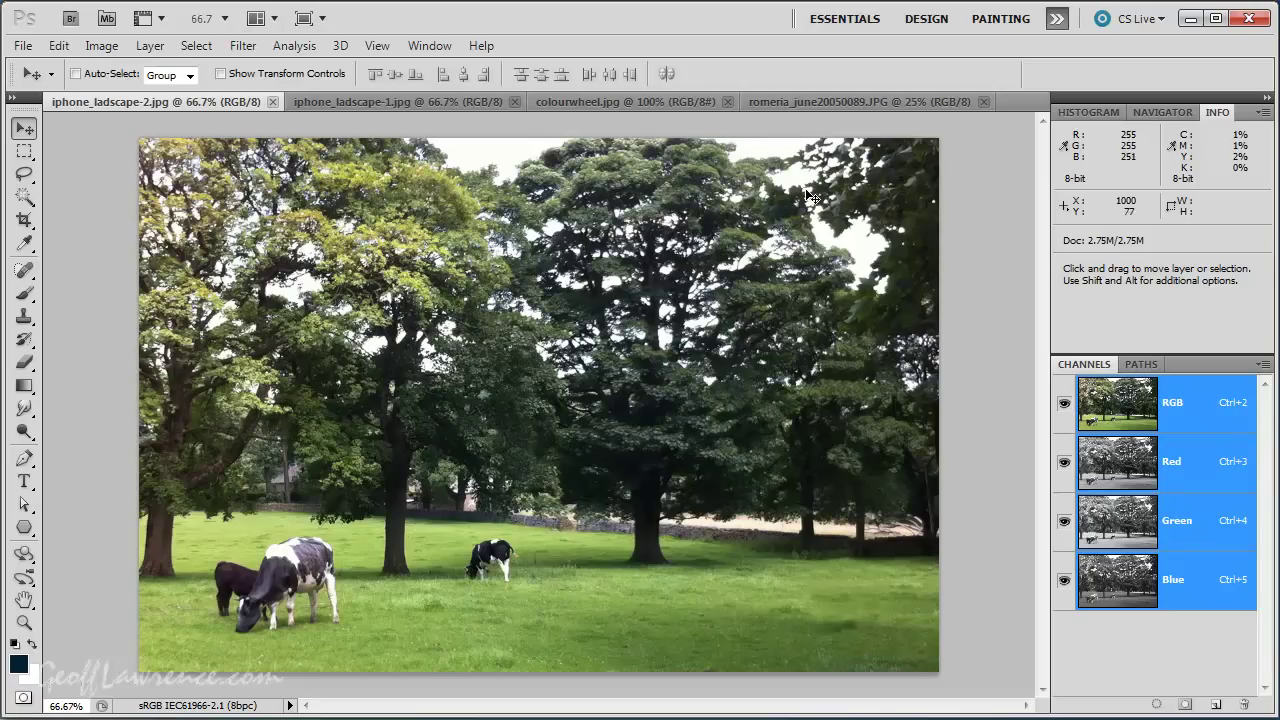
click(822, 100)
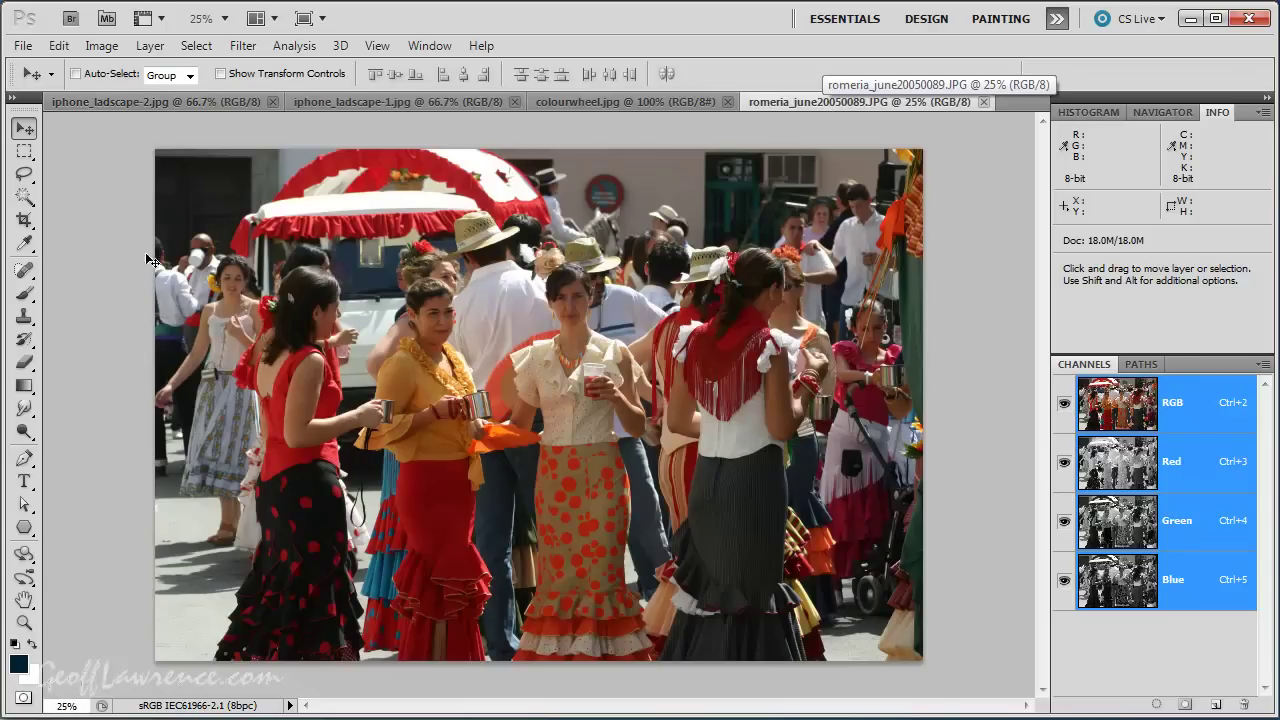
click(102, 46)
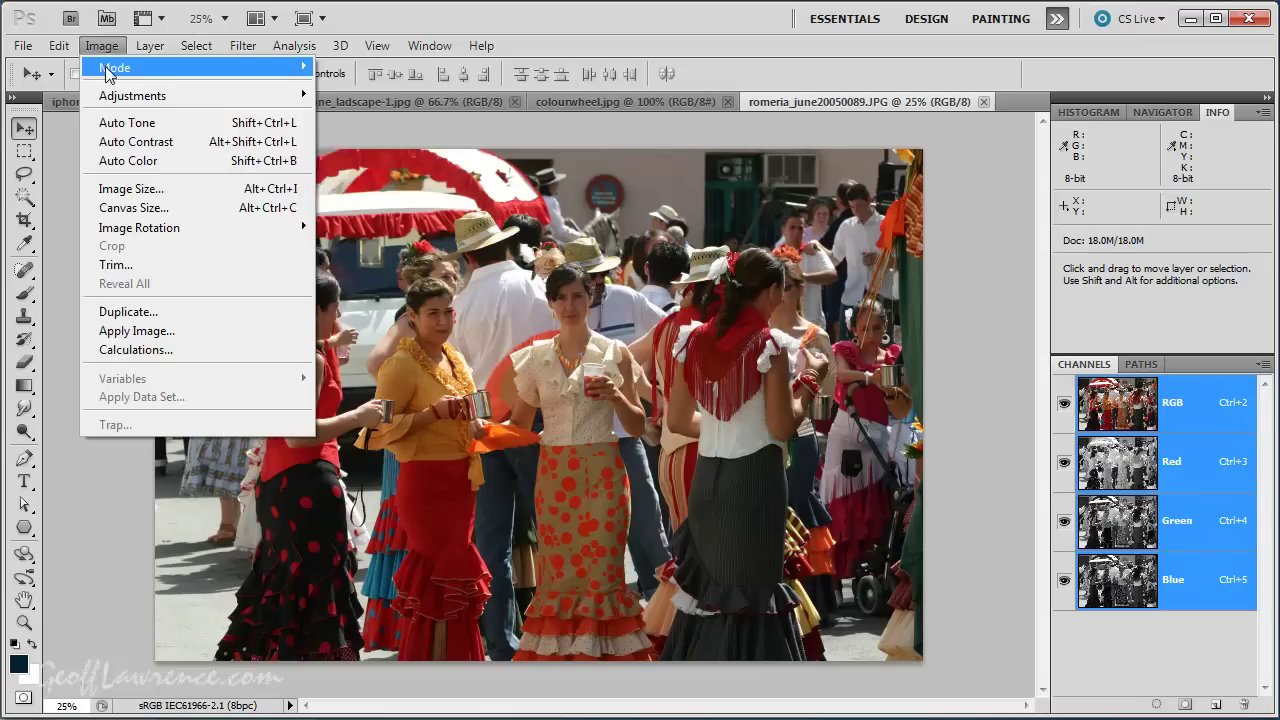
mouse_move(111, 67)
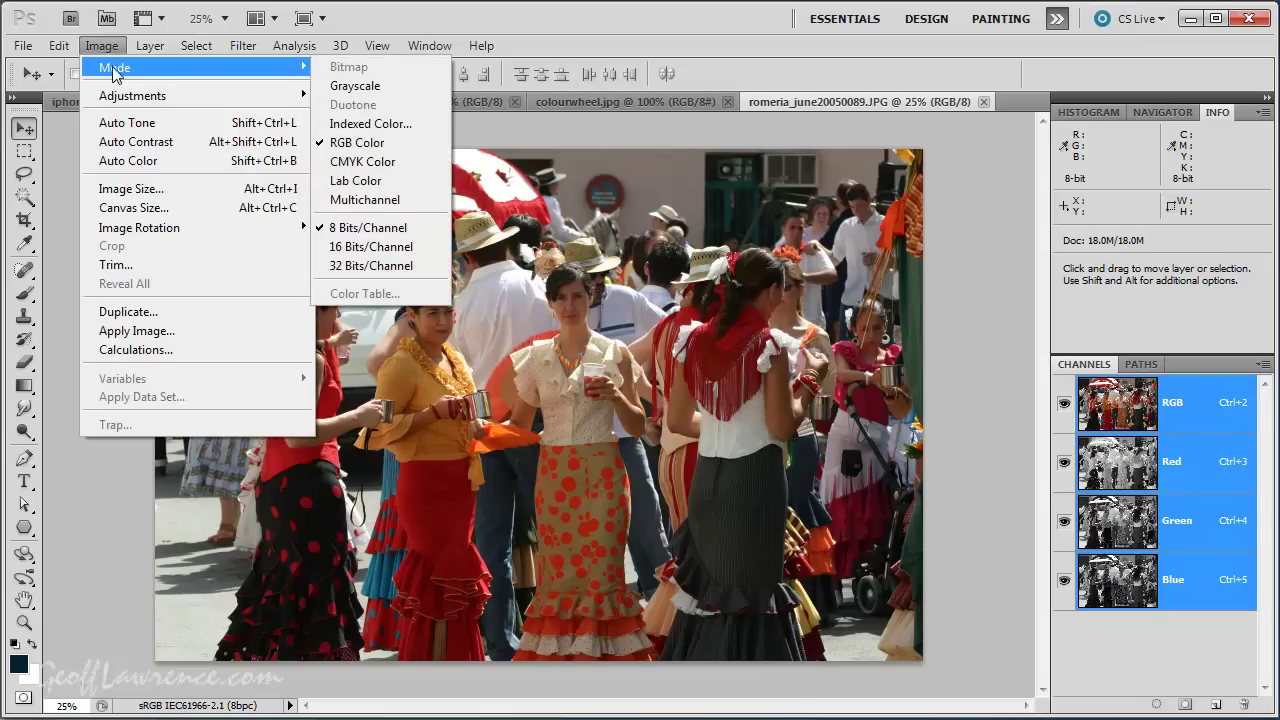
Step: Leave the flamenco photo in RGB Color mode and close the Mode menu
click(407, 148)
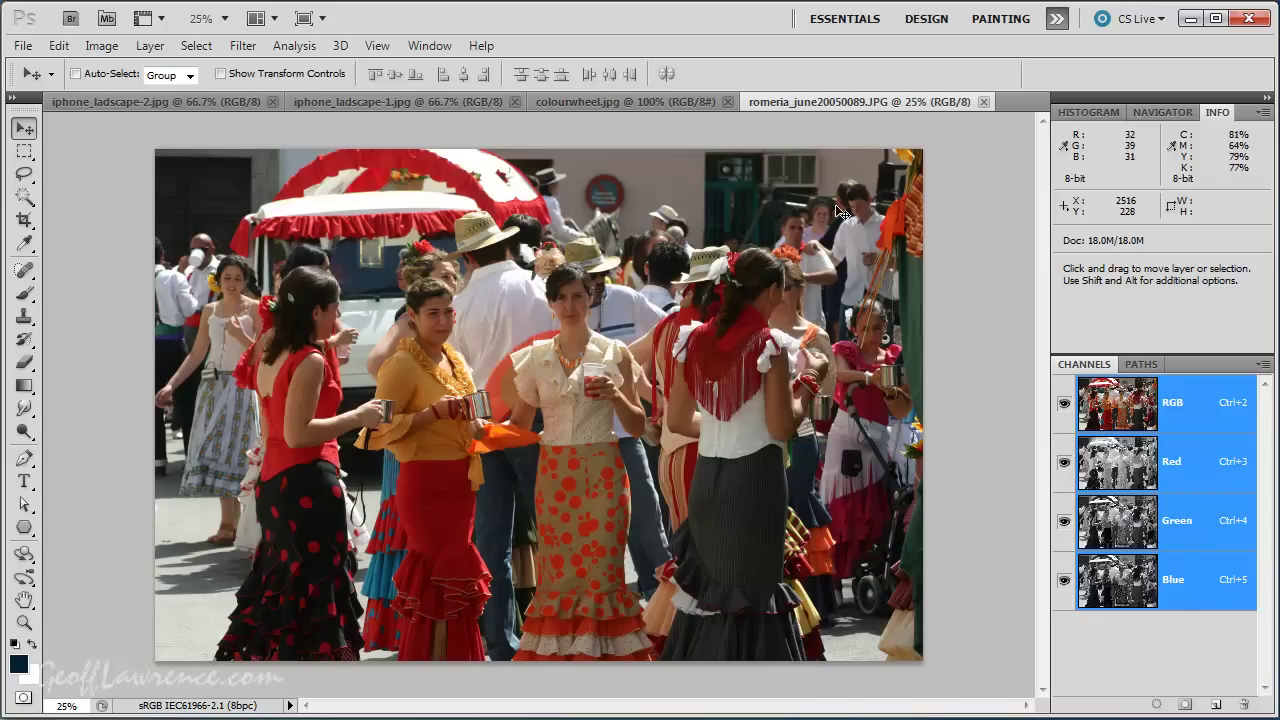
click(1178, 471)
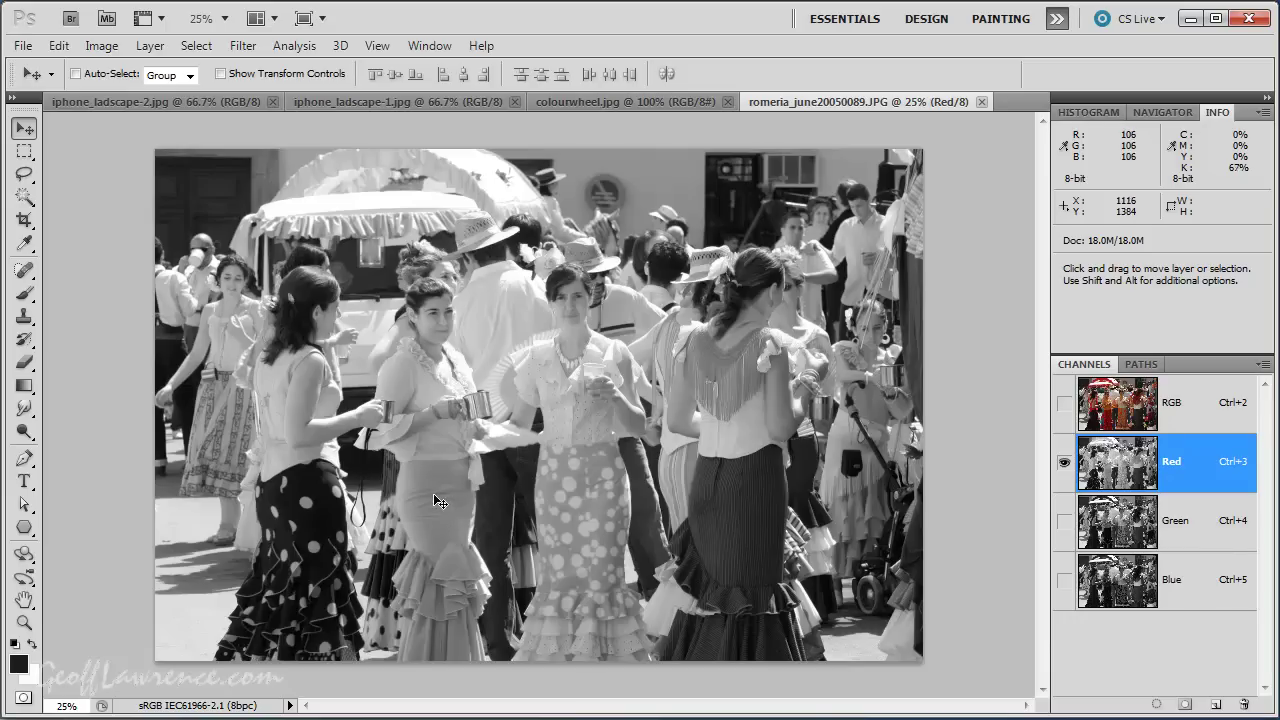
click(1182, 529)
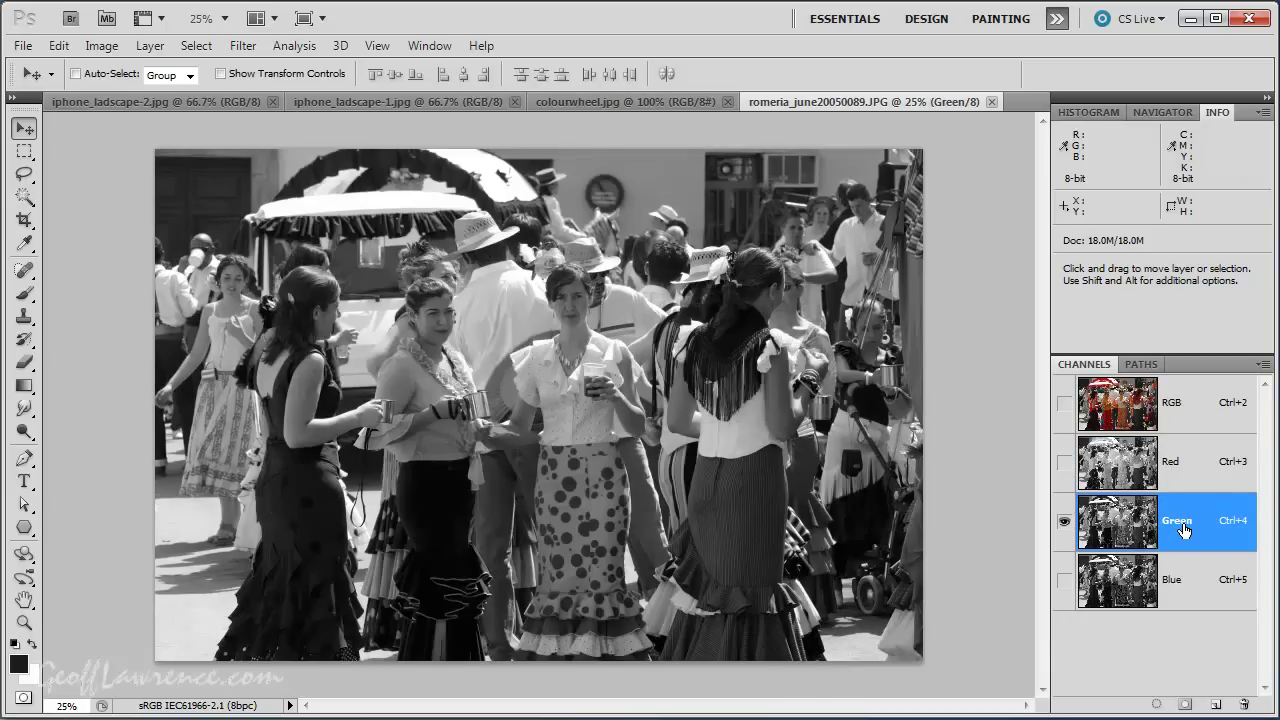
click(1178, 586)
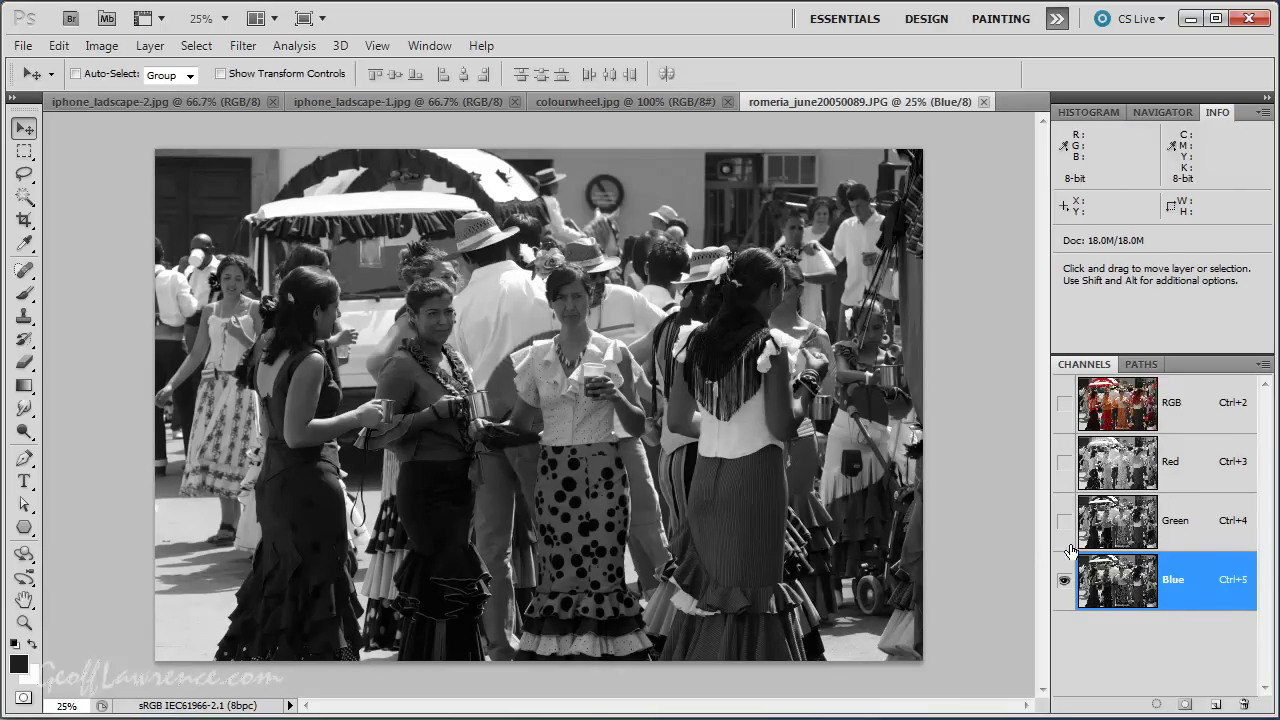
click(1200, 530)
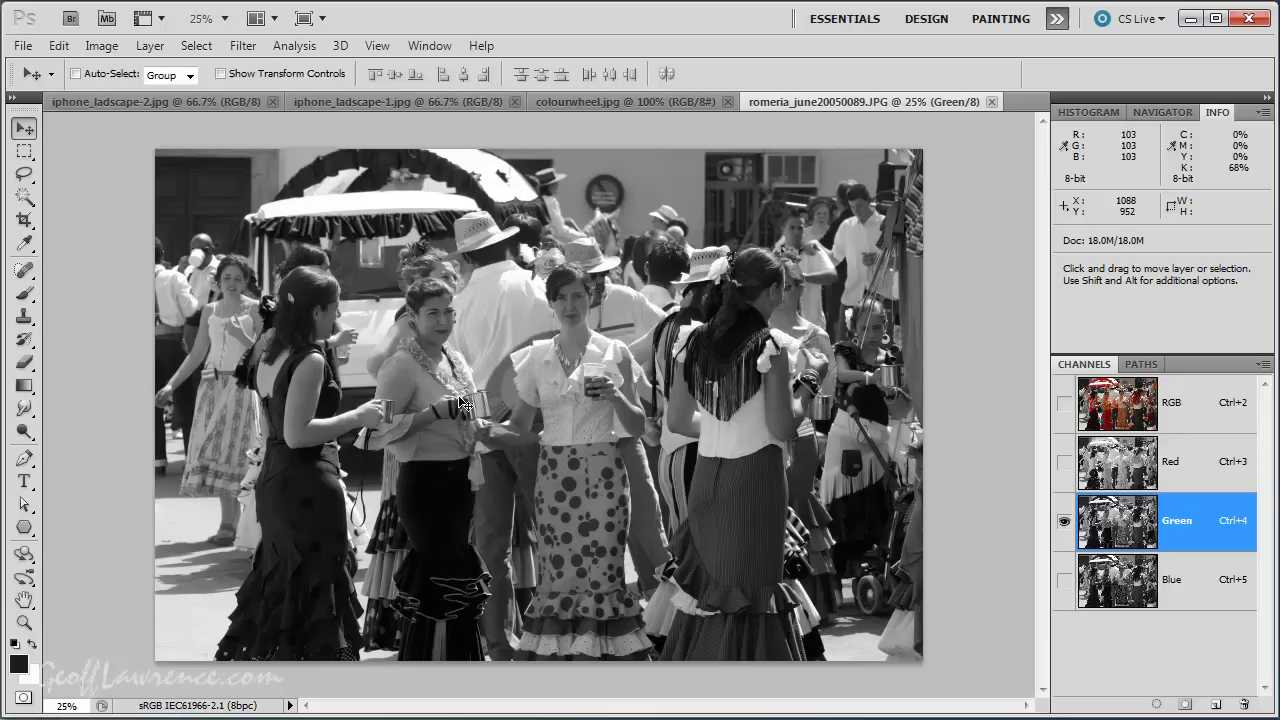
click(1196, 588)
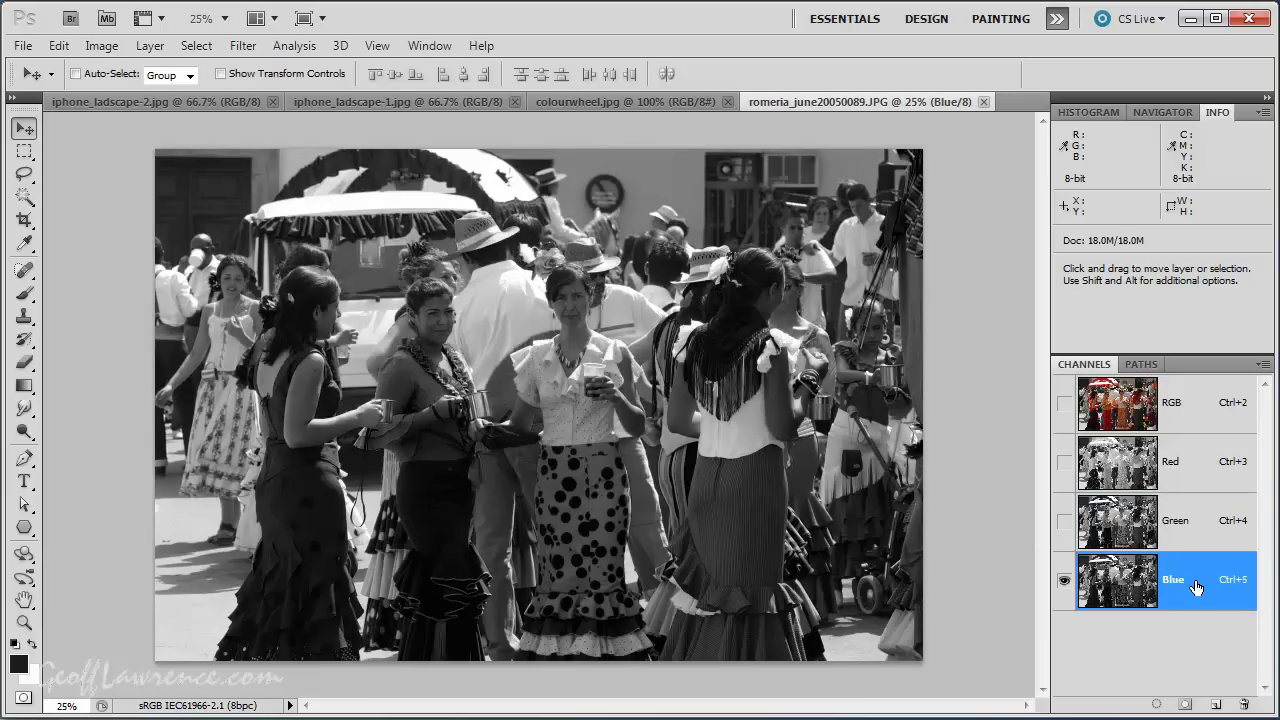
key(ctrl+3)
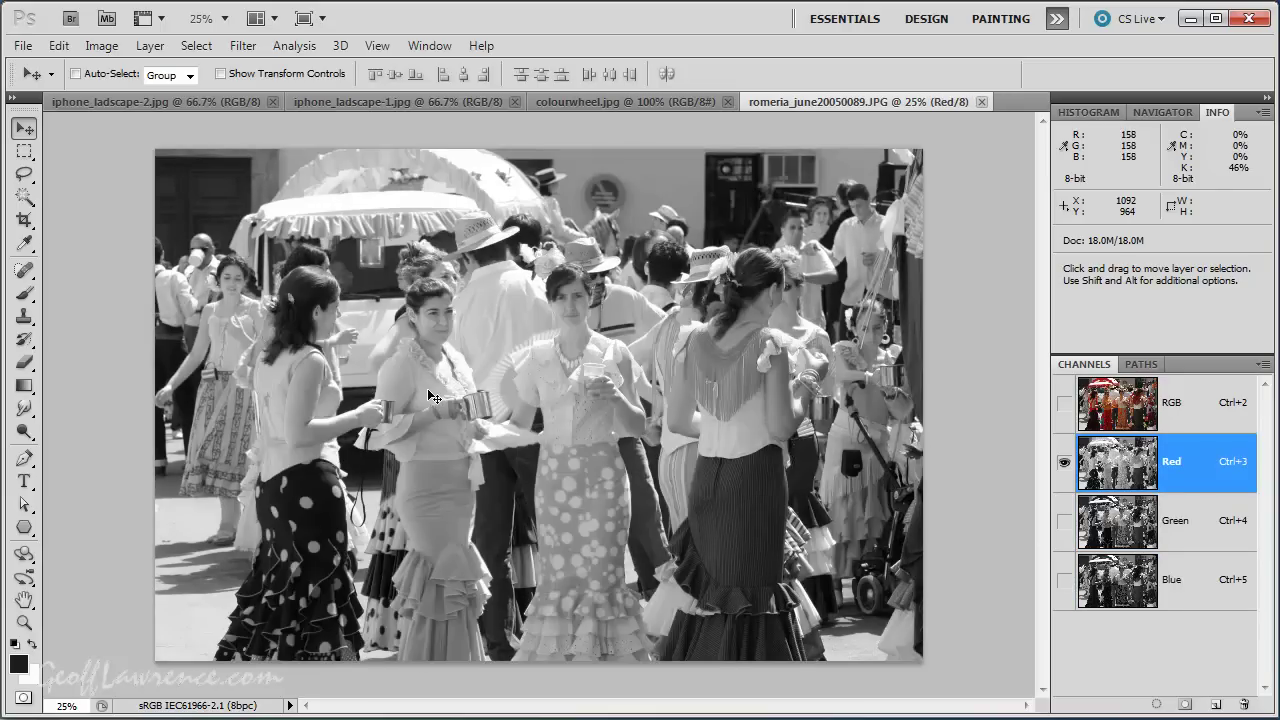
click(1118, 410)
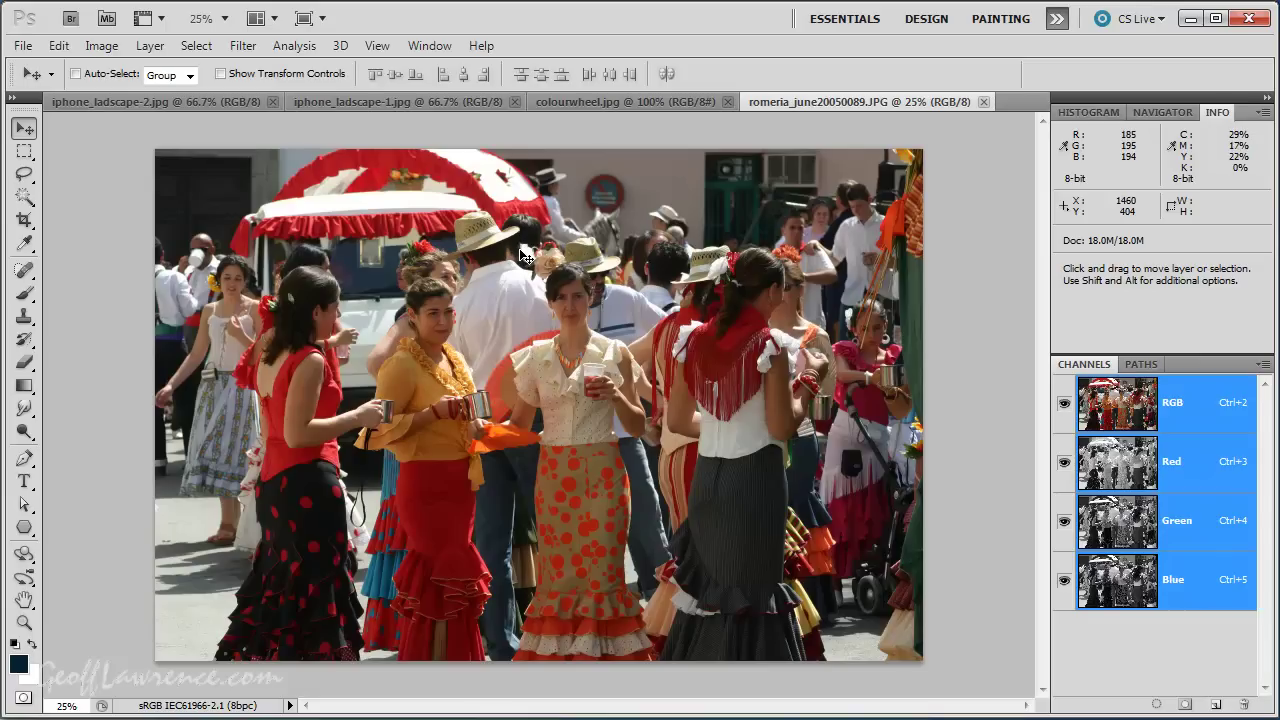
Step: View colourwheel.jpg, then bring iphone_ladscape-2.jpg back to the front
click(593, 103)
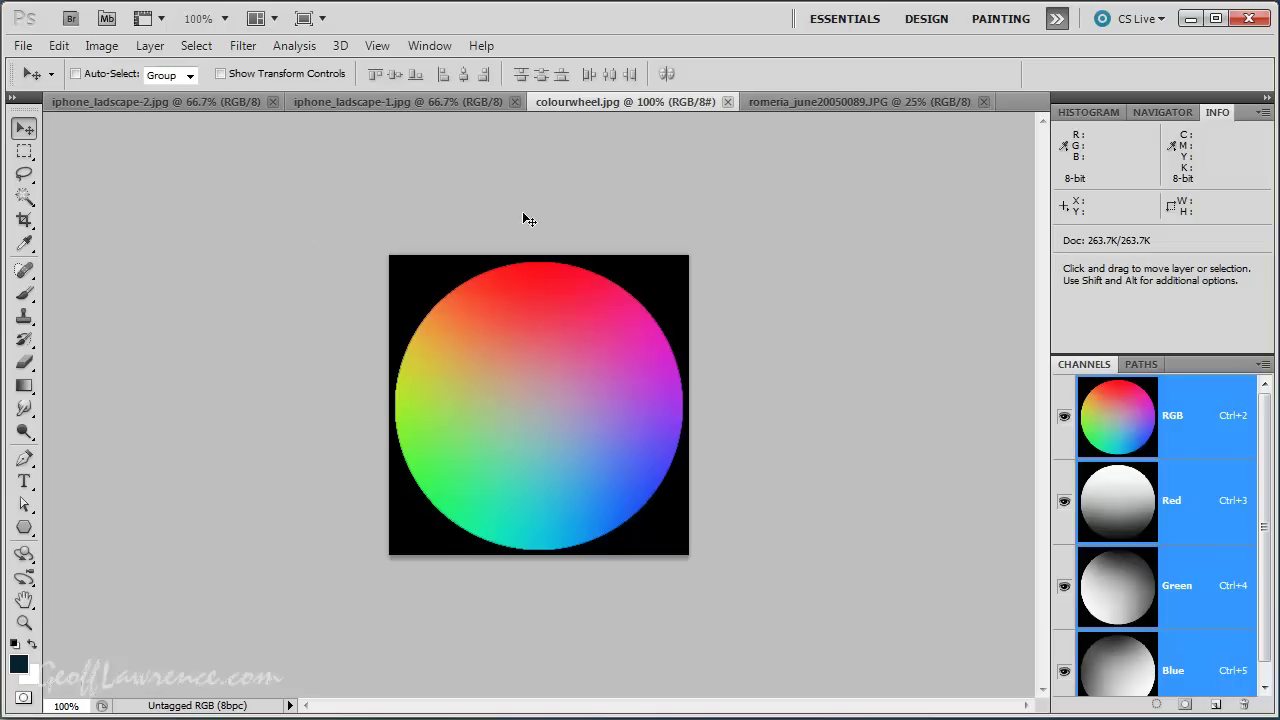
click(134, 102)
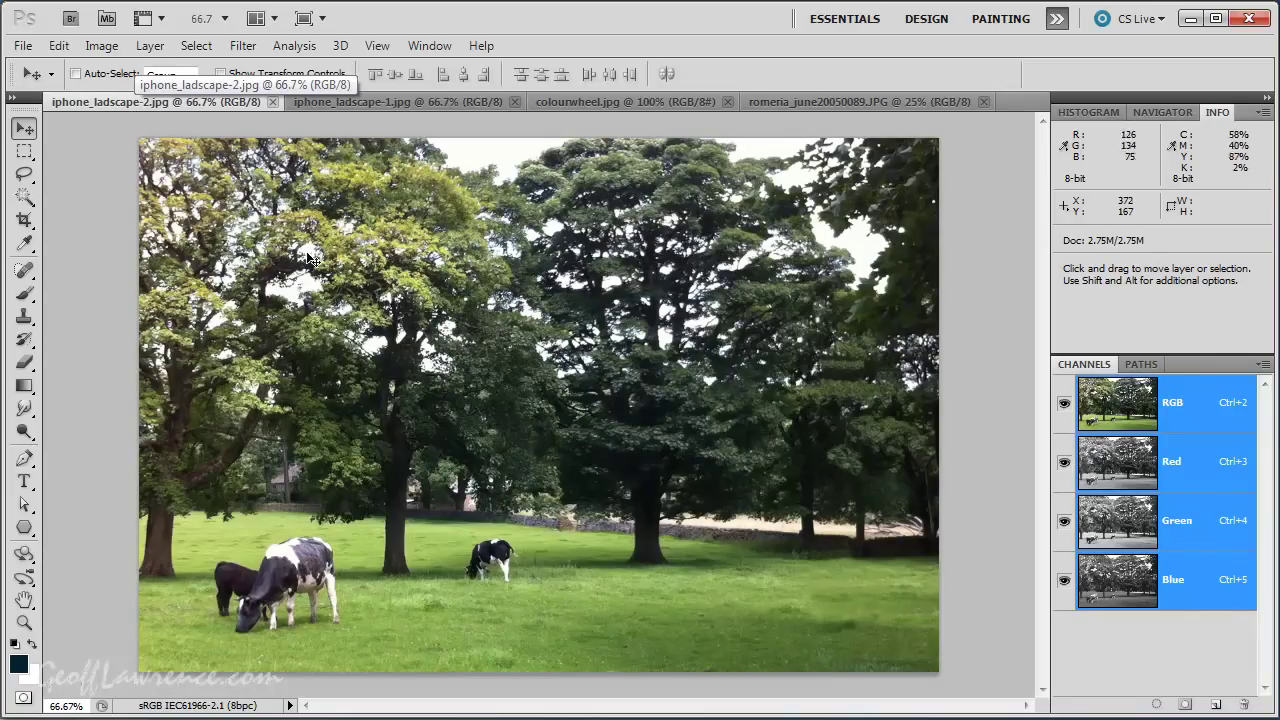
click(150, 46)
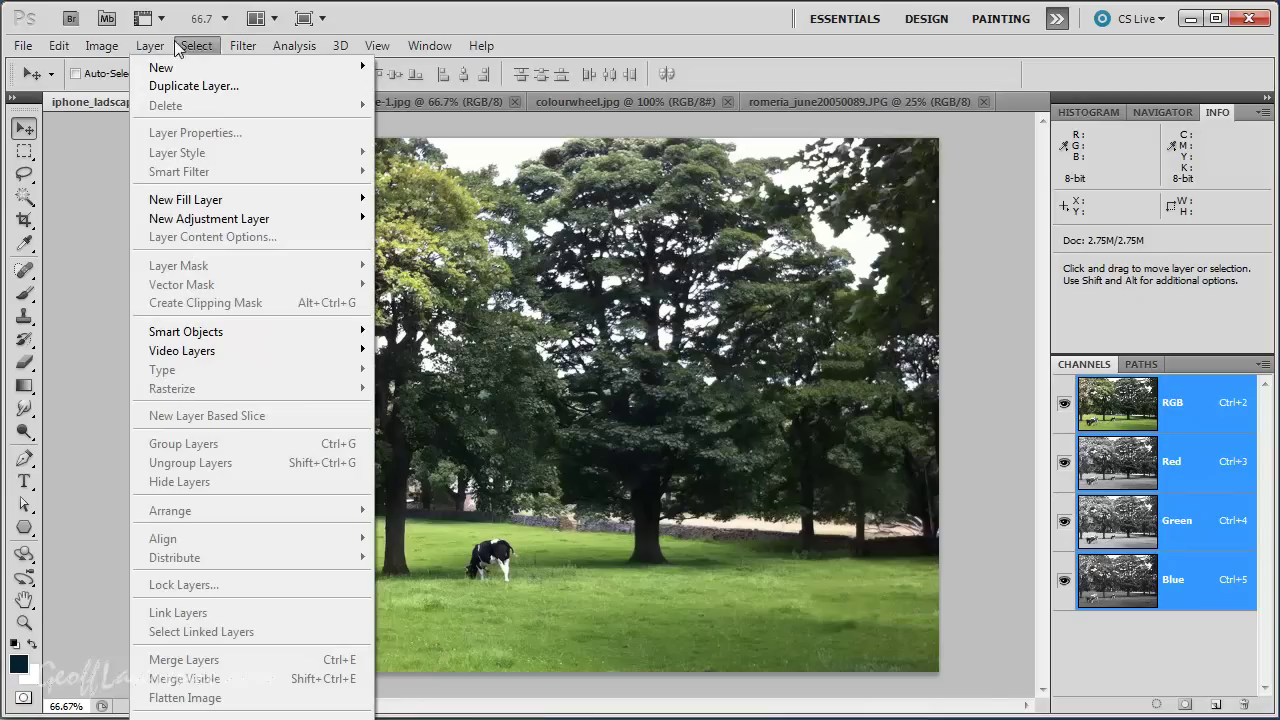
click(101, 46)
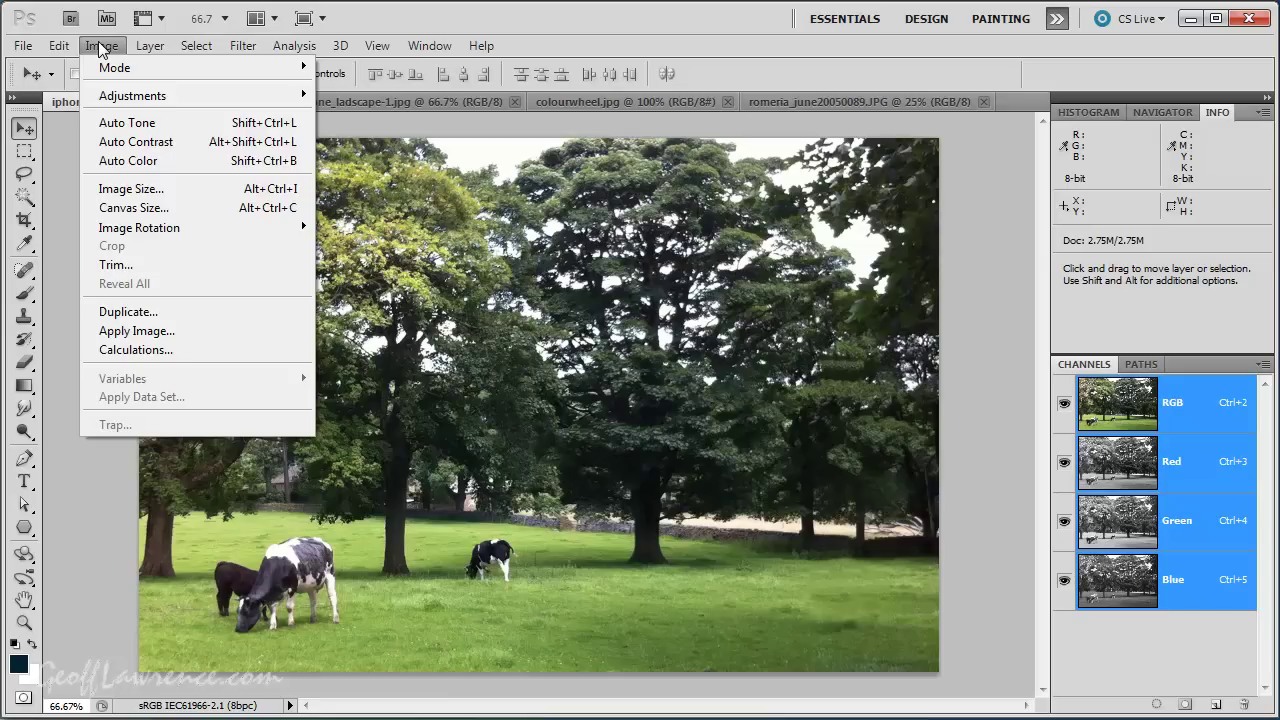
click(128, 162)
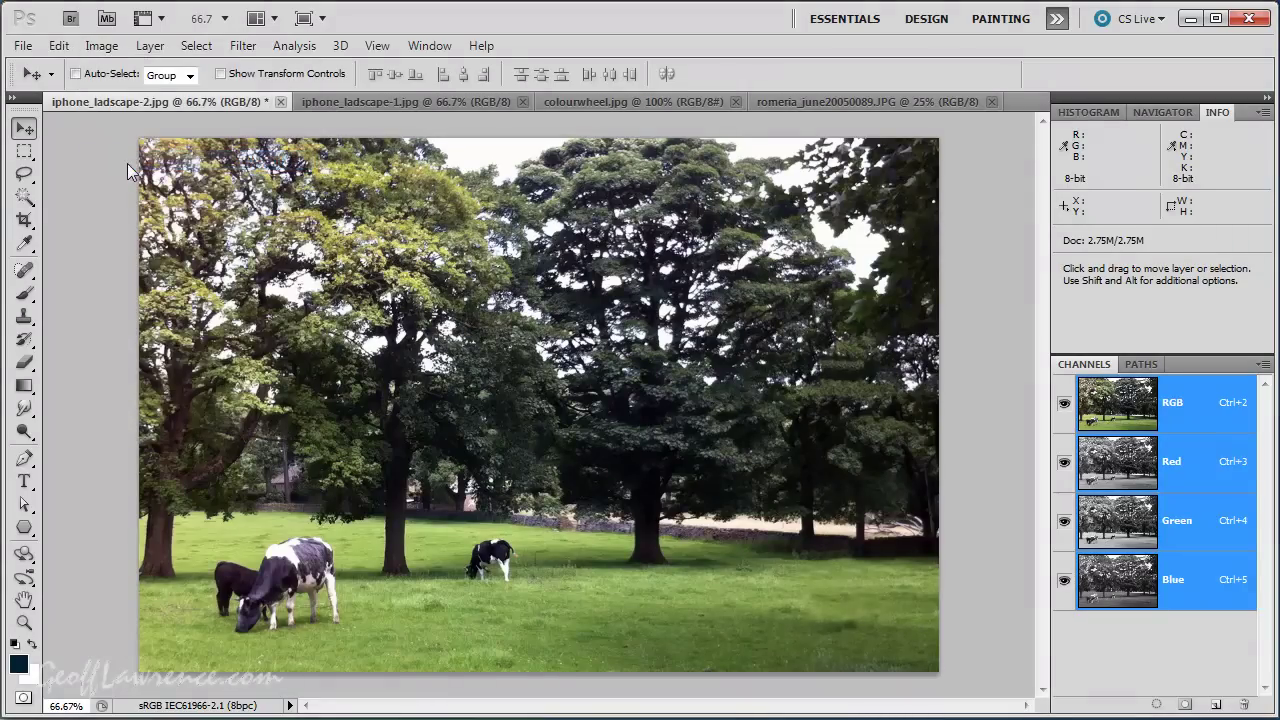
click(22, 45)
click(70, 408)
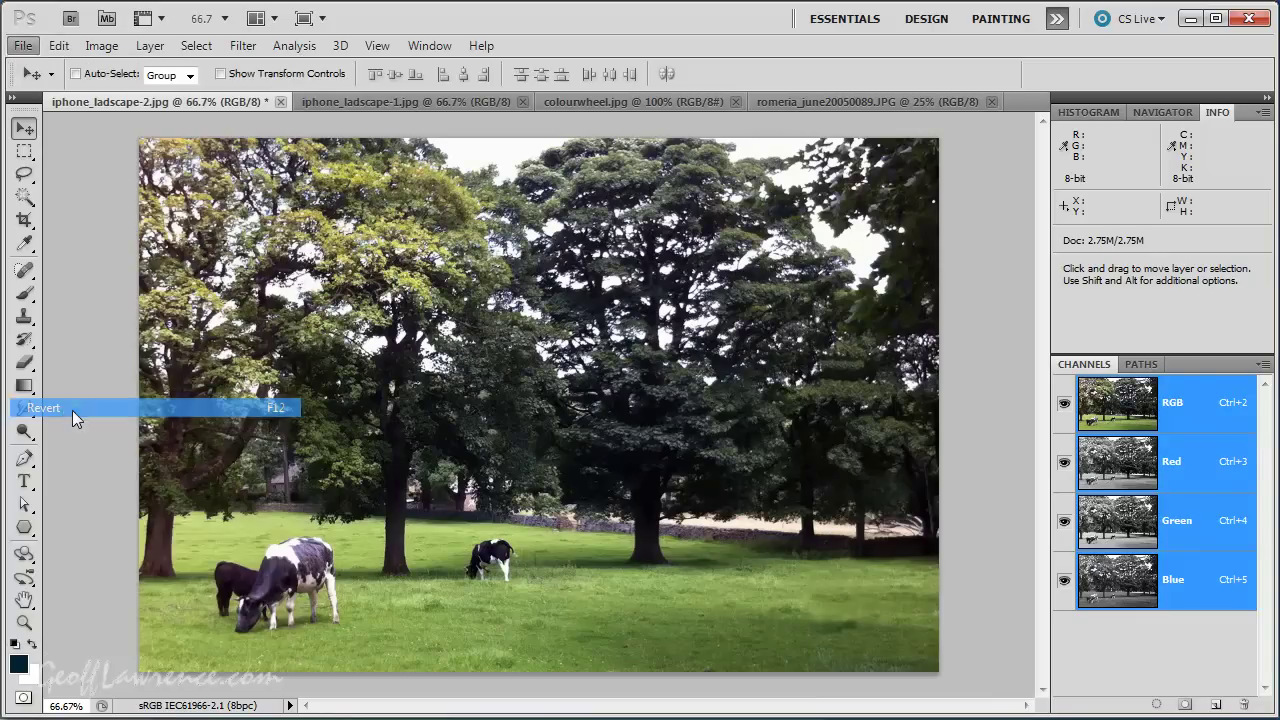
Step: Open Variations on the cows landscape and apply More Green, then More Magenta
click(113, 47)
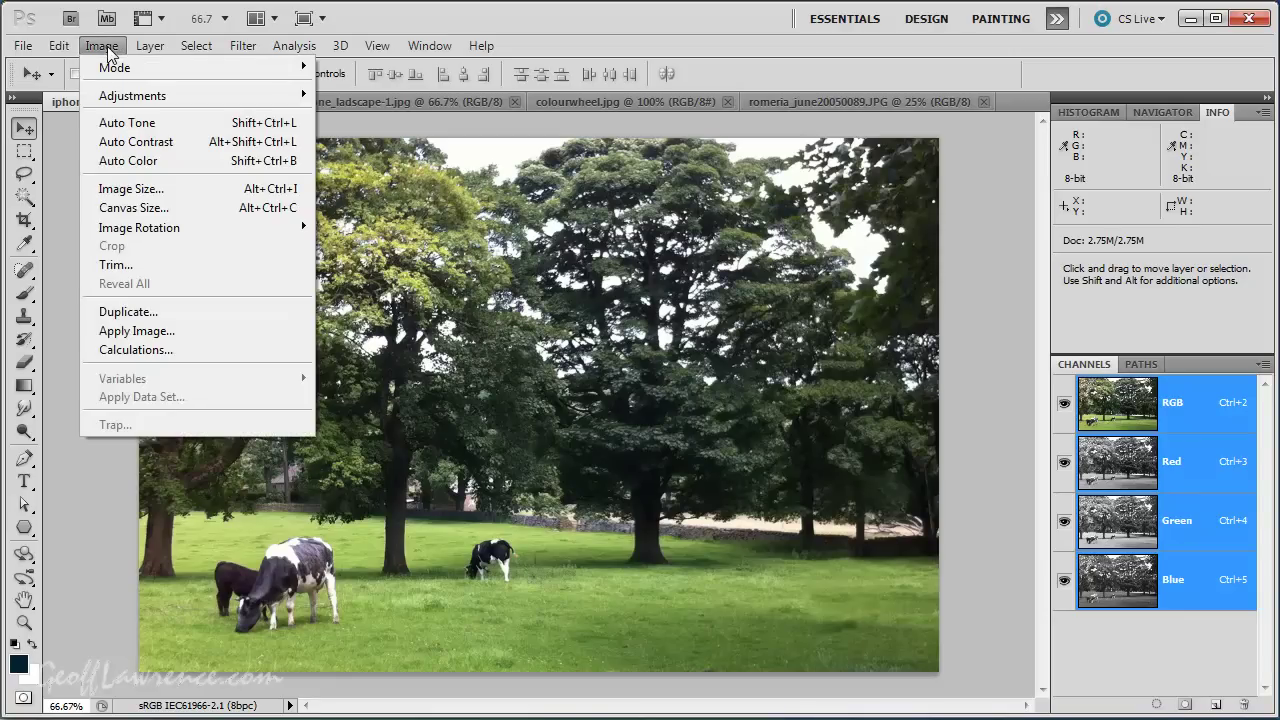
mouse_move(134, 95)
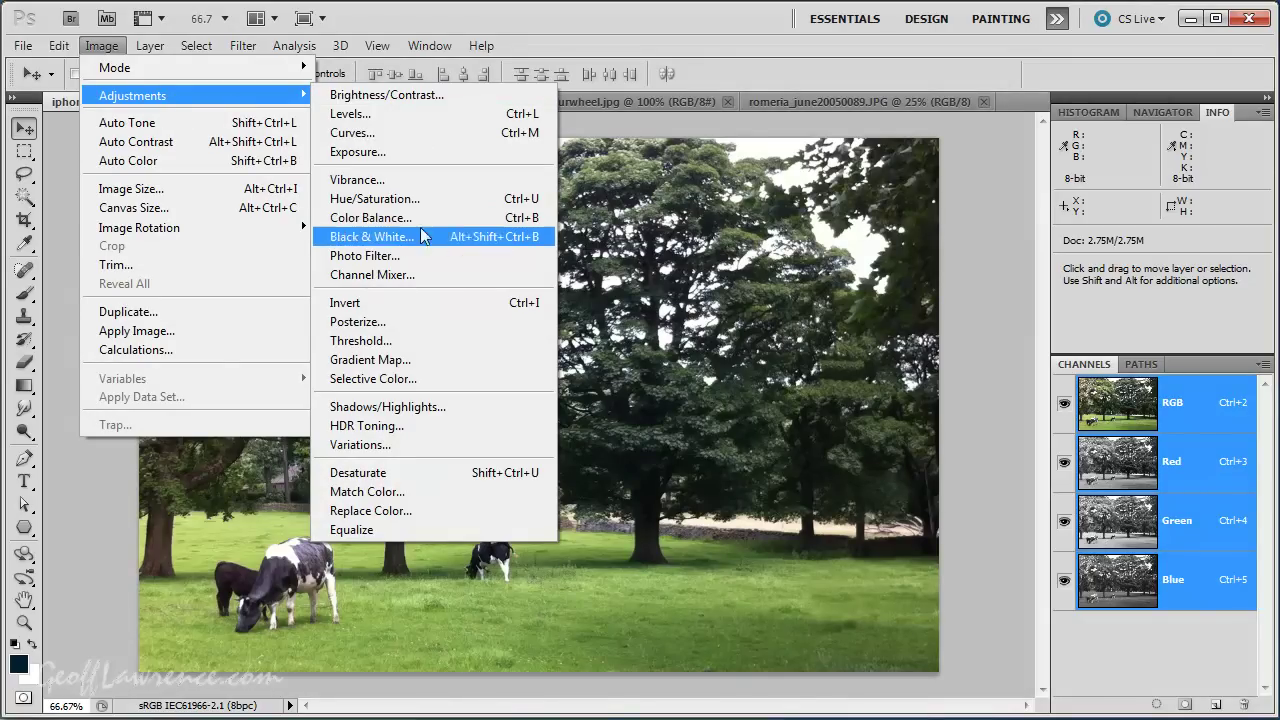
click(423, 445)
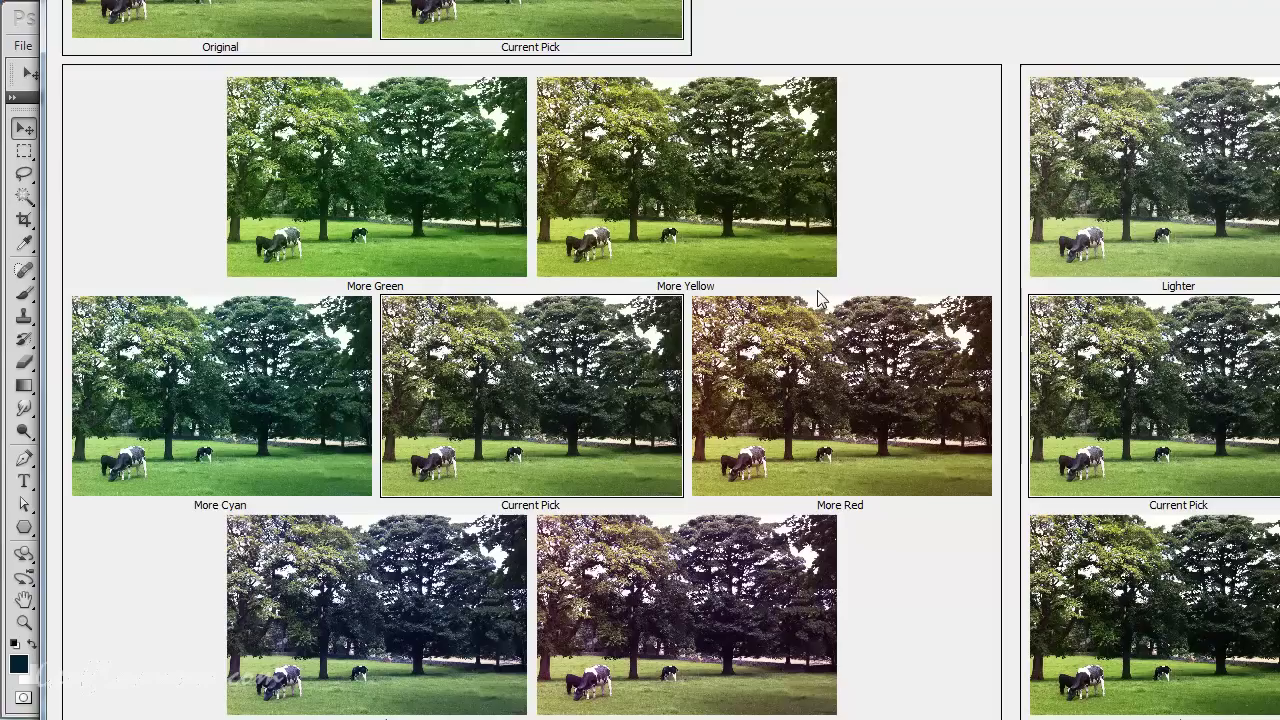
click(355, 173)
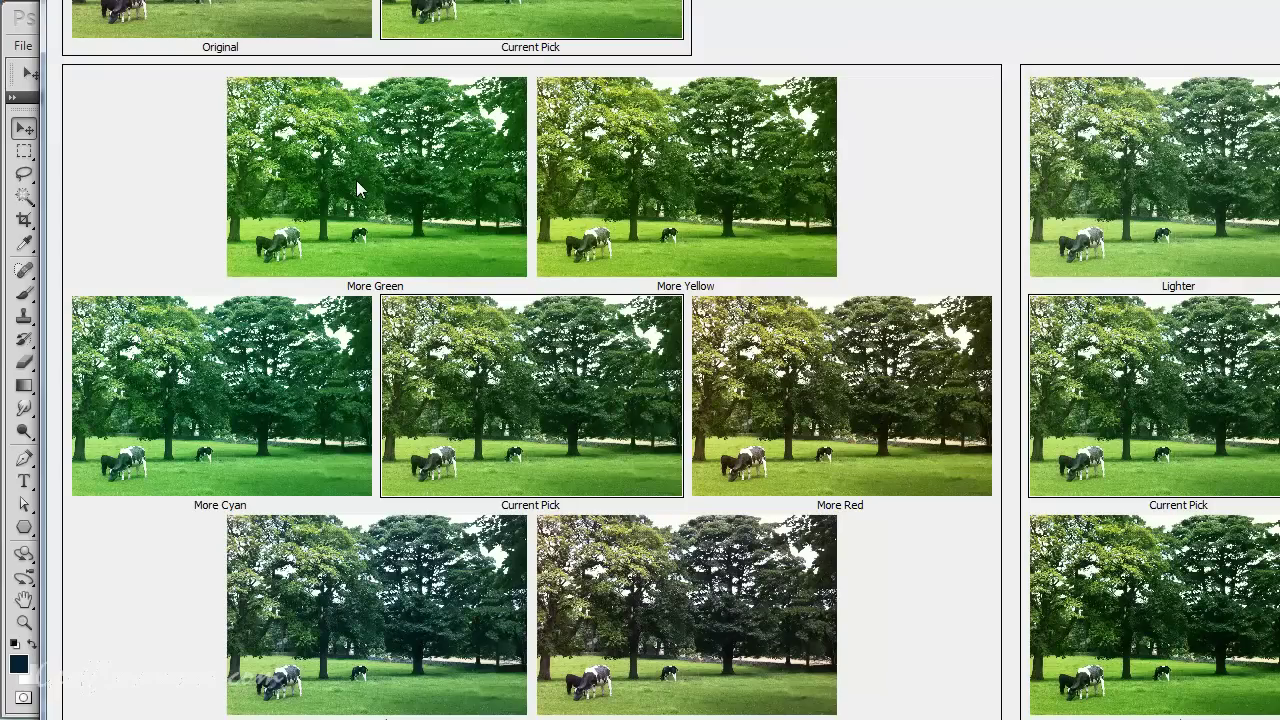
click(753, 668)
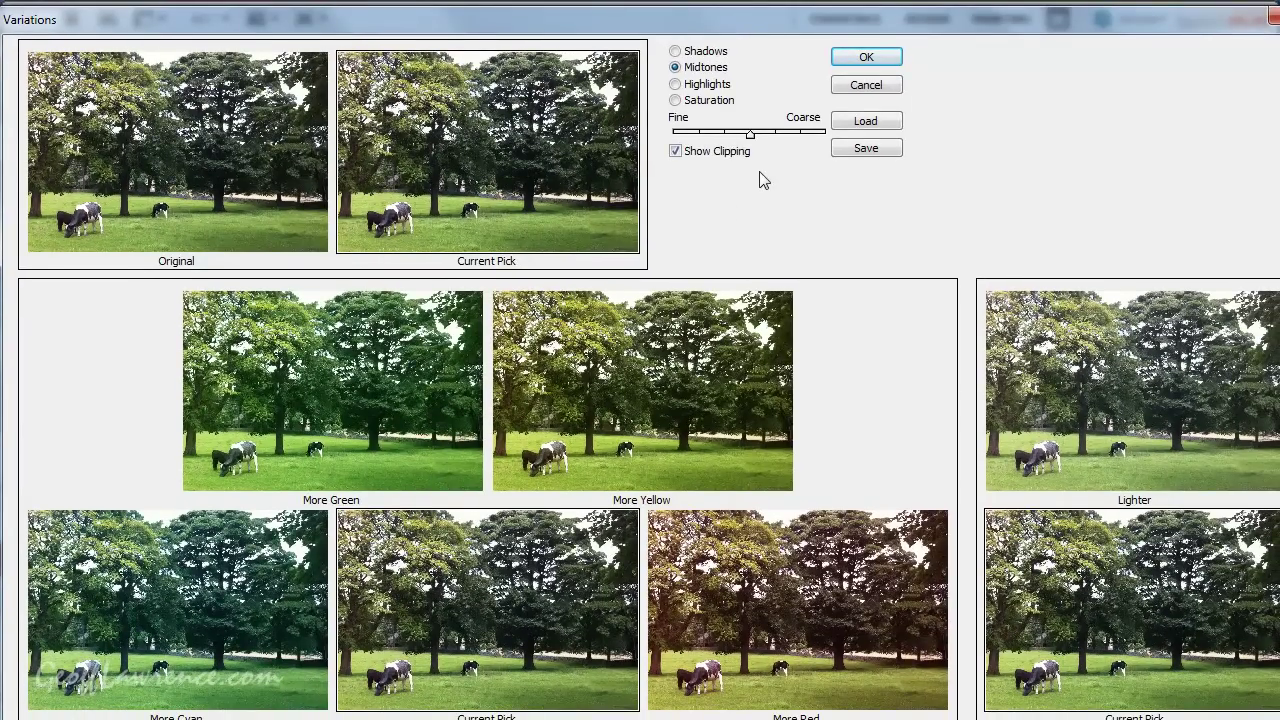
click(704, 53)
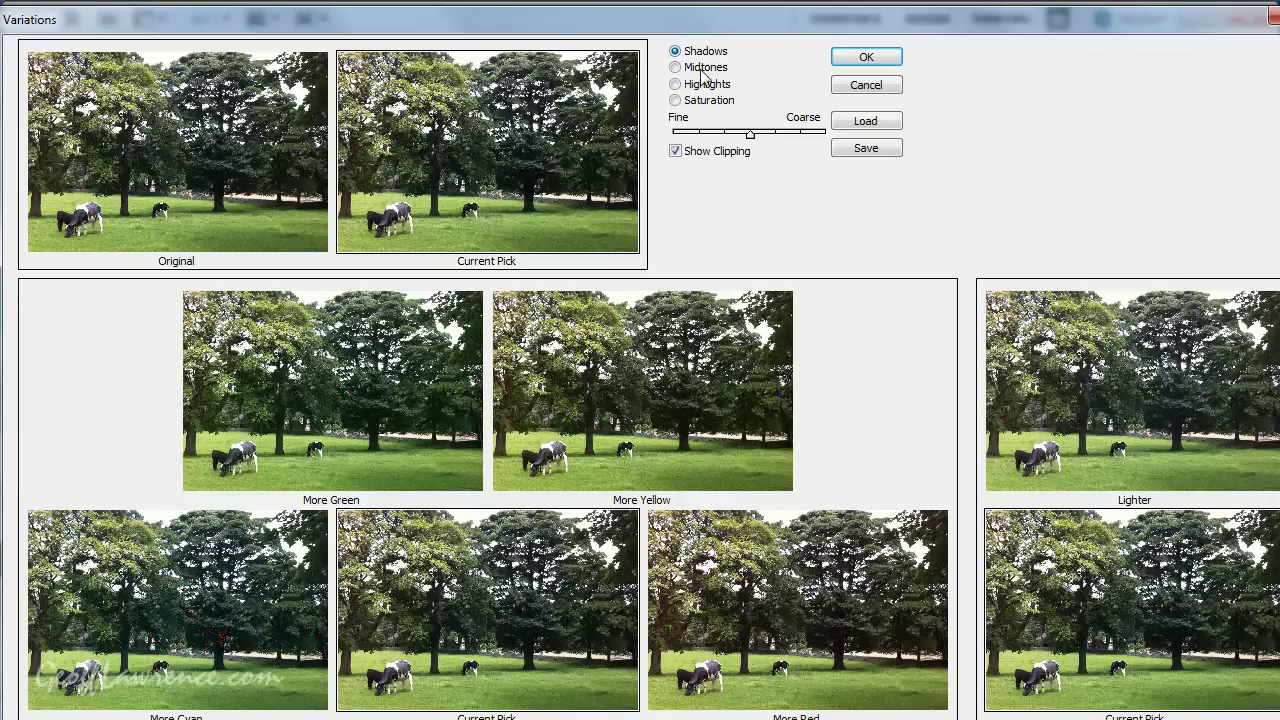
click(703, 70)
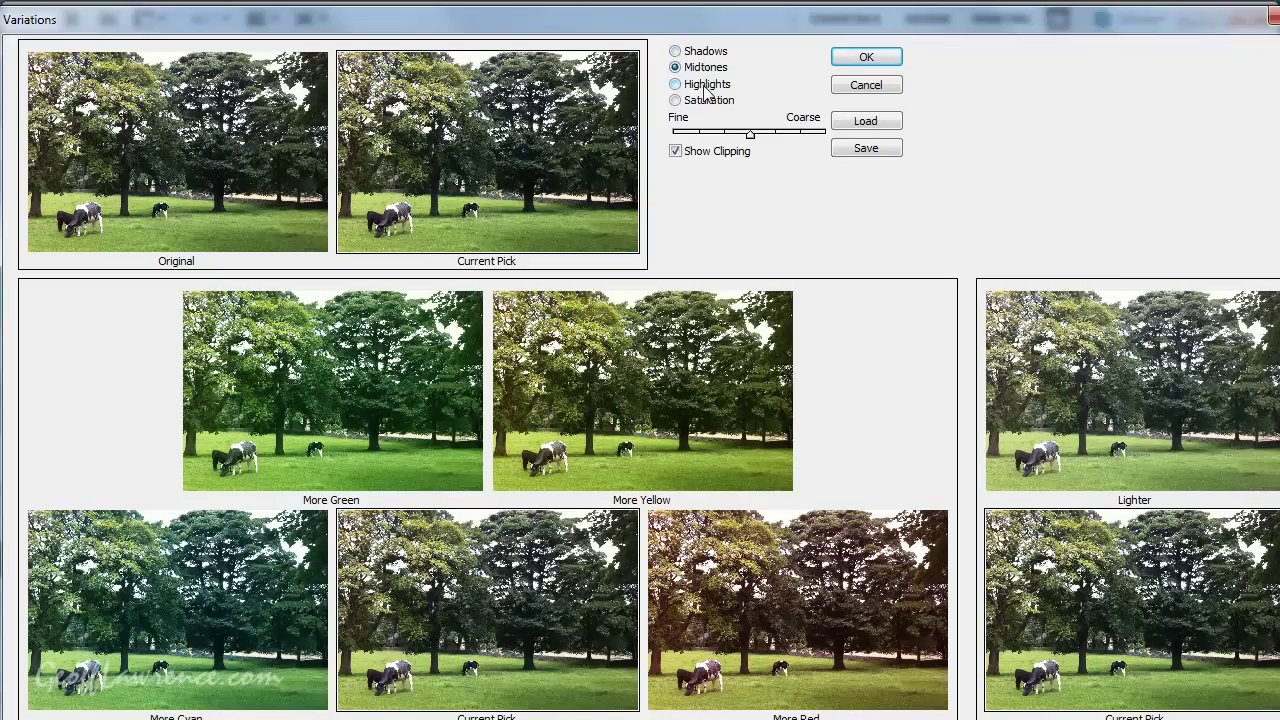
click(706, 101)
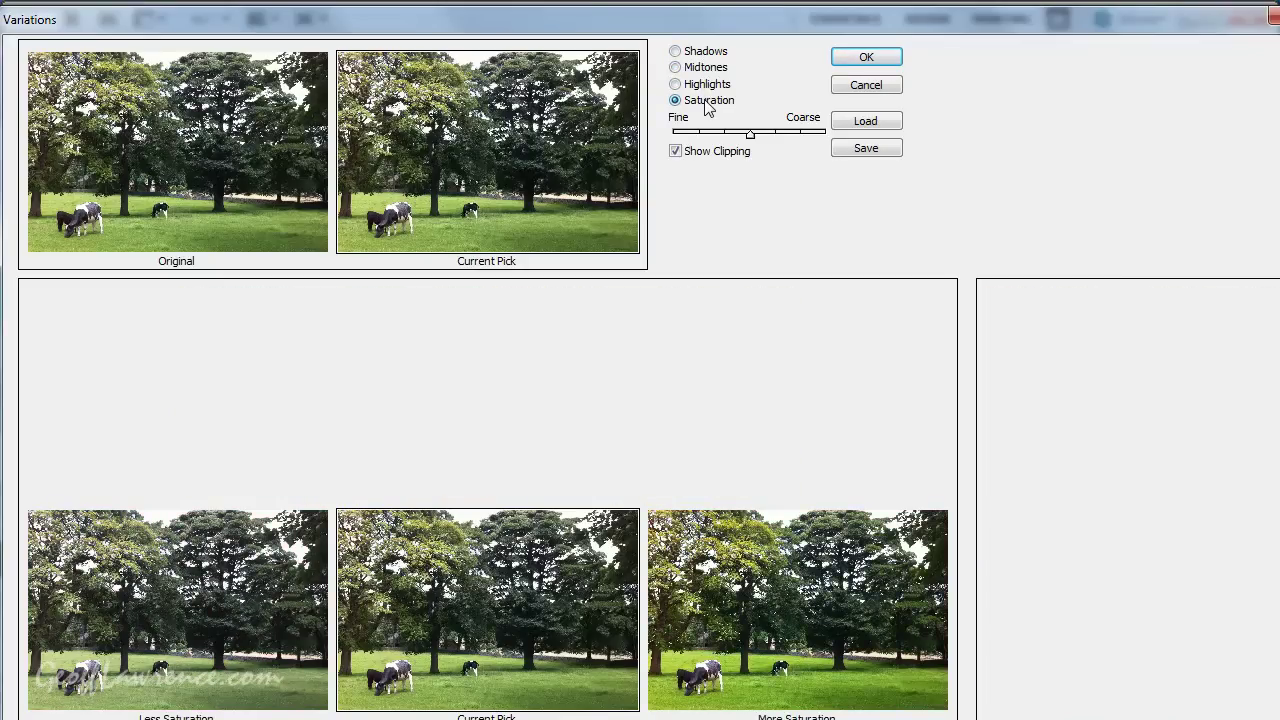
click(706, 85)
click(706, 70)
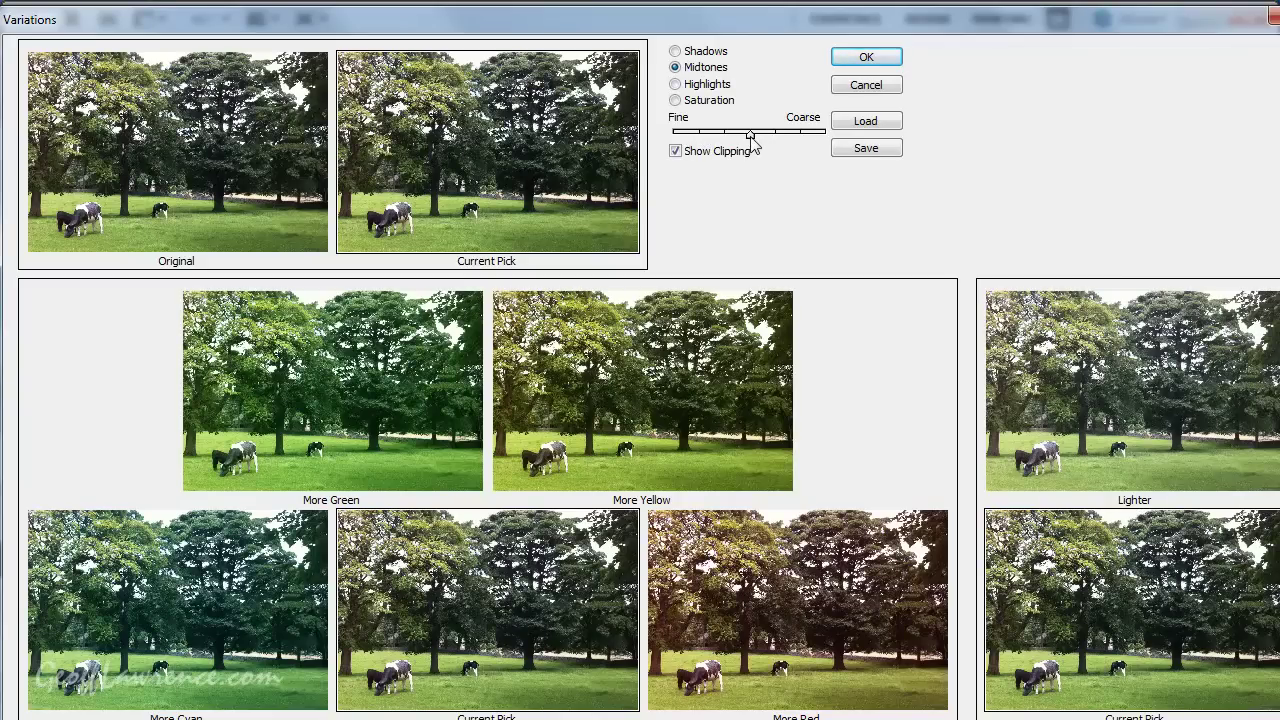
Step: Shift the Variations Fine/Coarse slider two ticks toward Coarse
drag(752, 145, 803, 137)
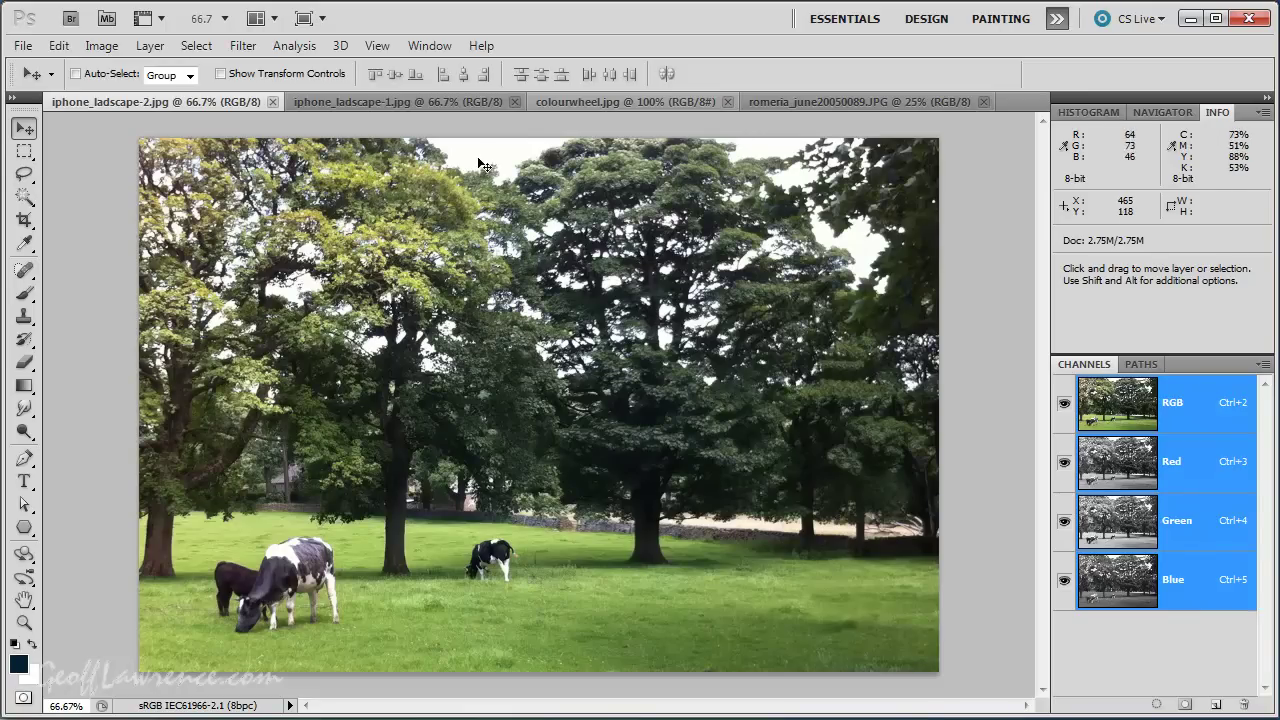
click(239, 45)
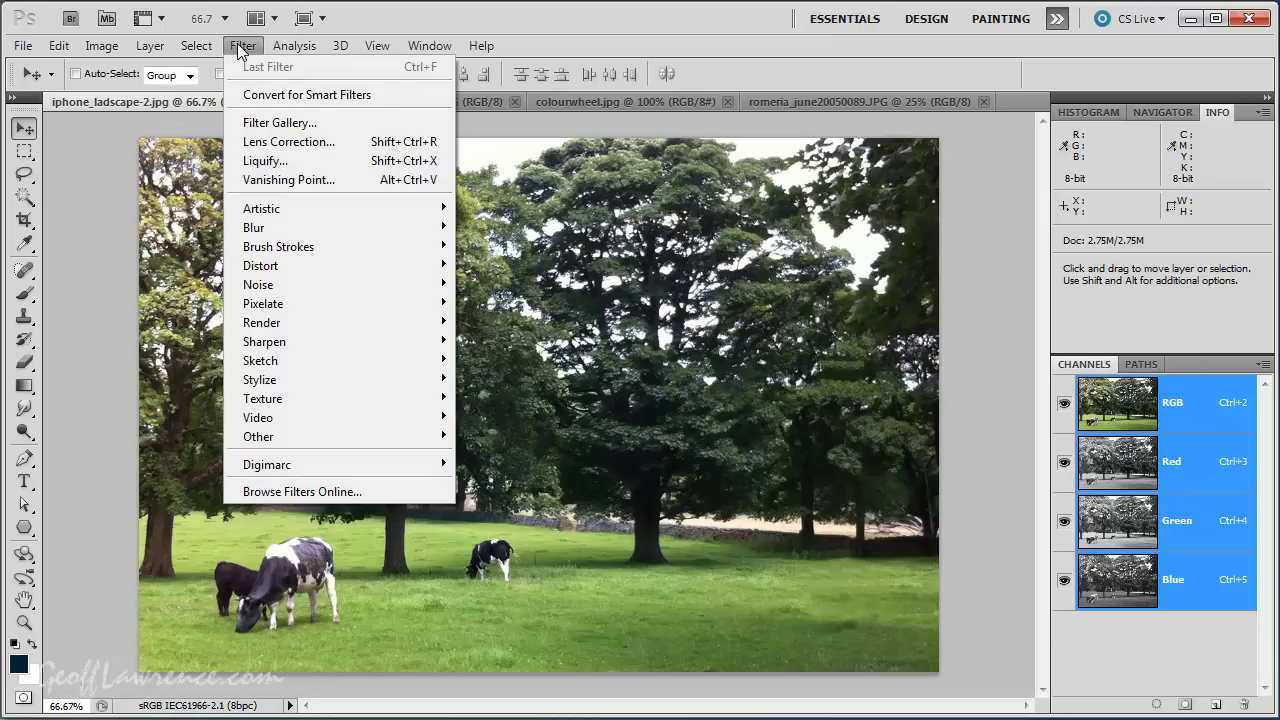
mouse_move(101, 46)
mouse_move(113, 96)
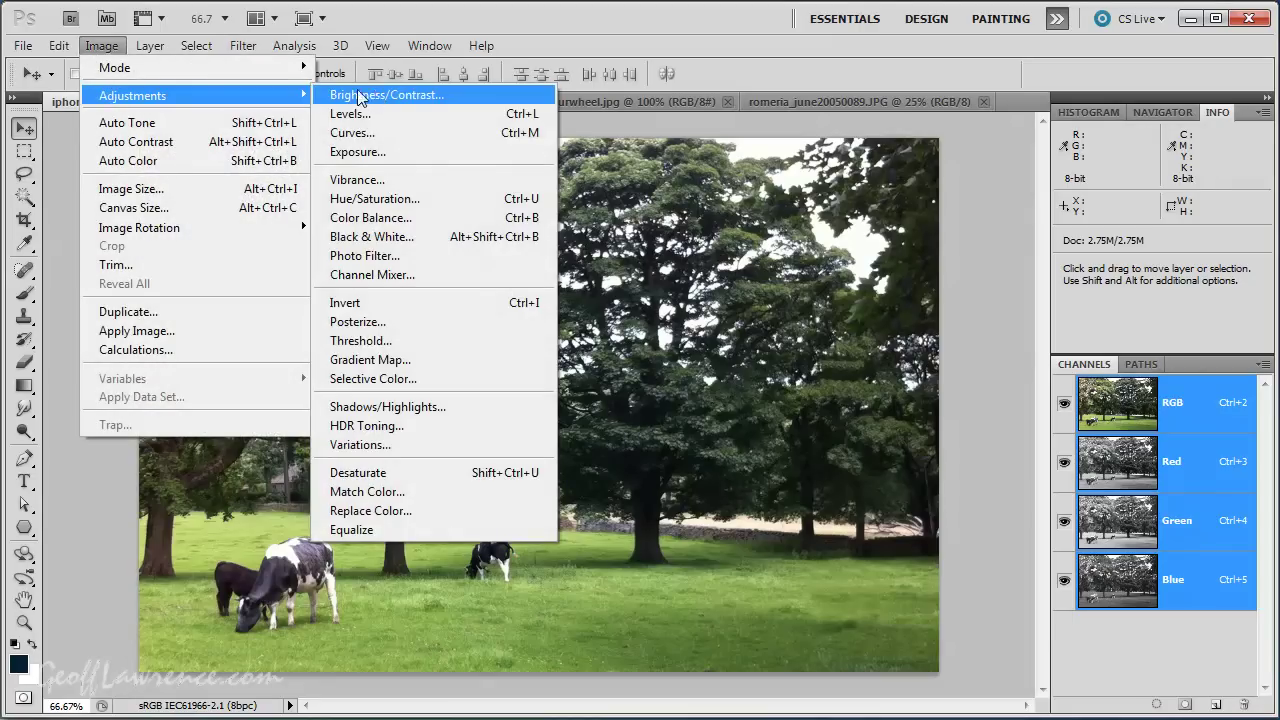
click(370, 218)
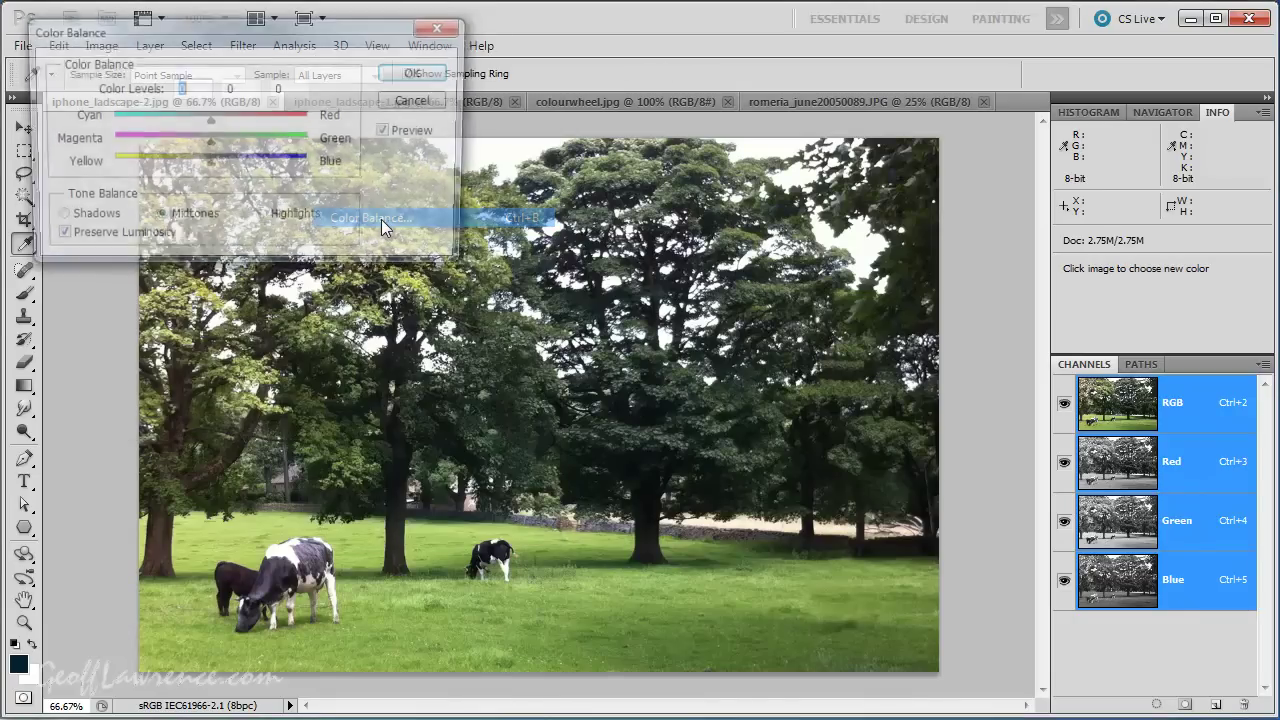
drag(313, 33, 324, 42)
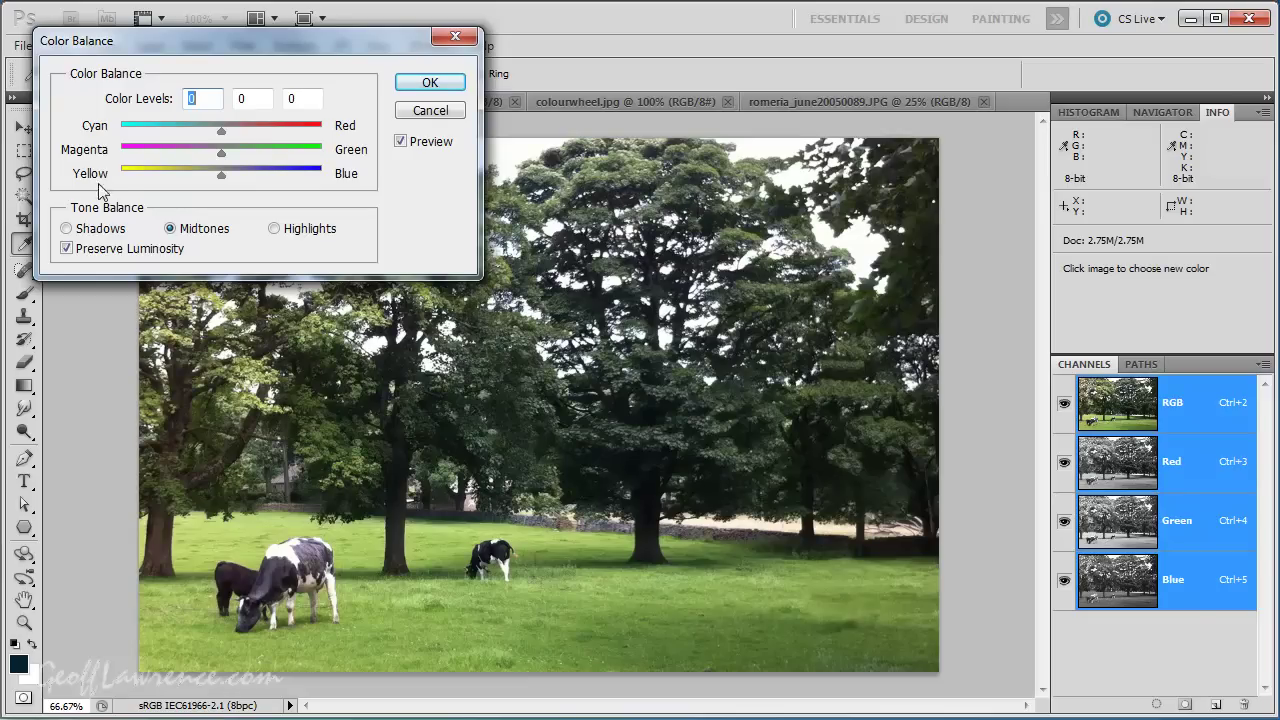
click(67, 229)
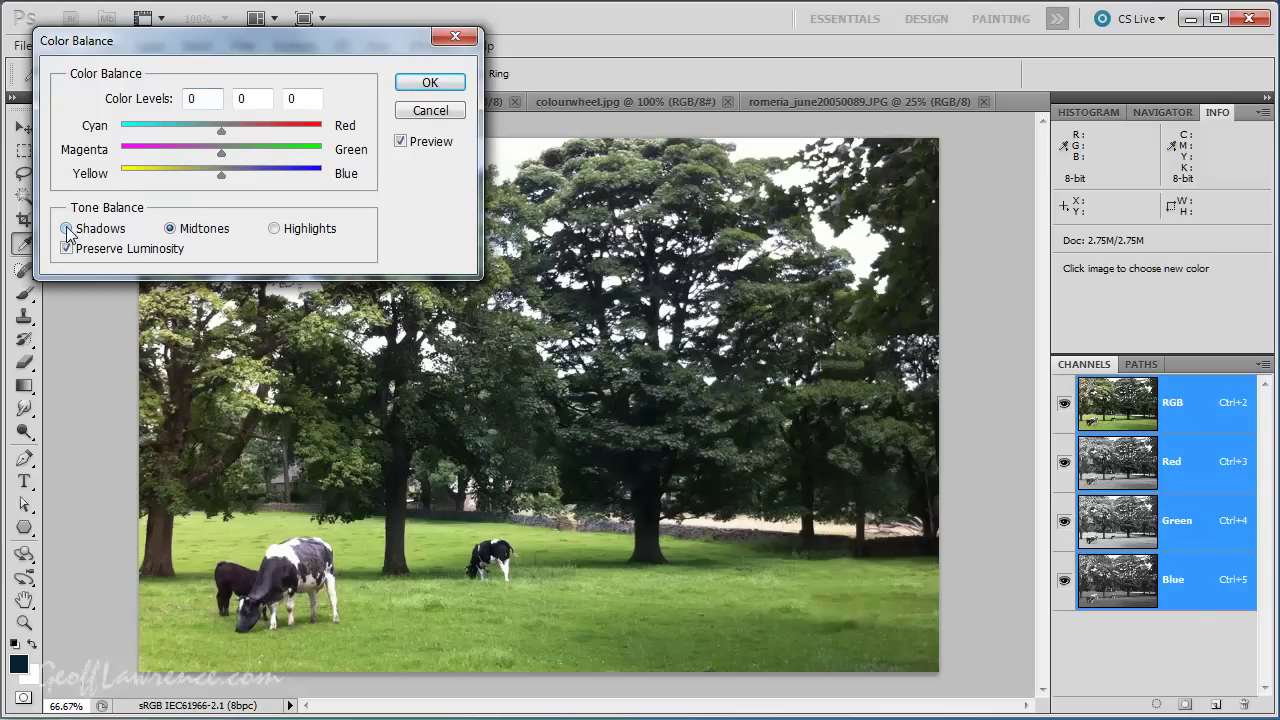
click(171, 229)
click(279, 231)
drag(221, 176, 200, 180)
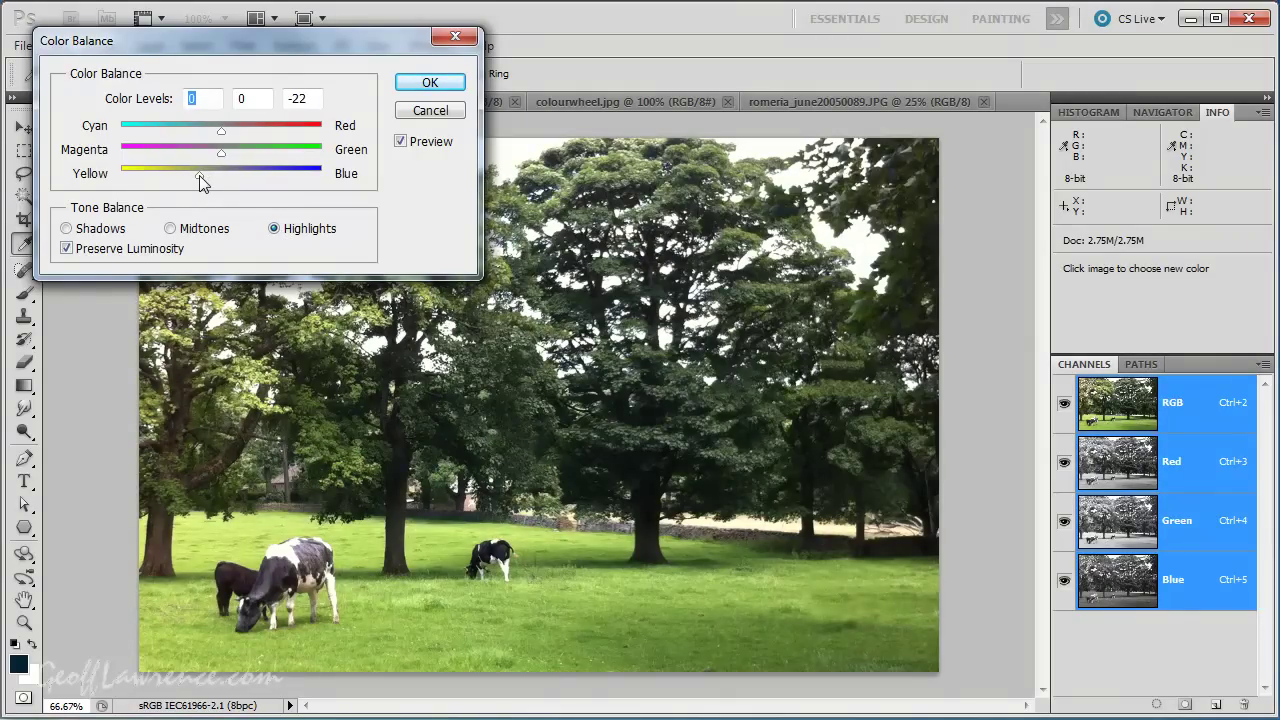
click(170, 228)
drag(221, 152, 245, 150)
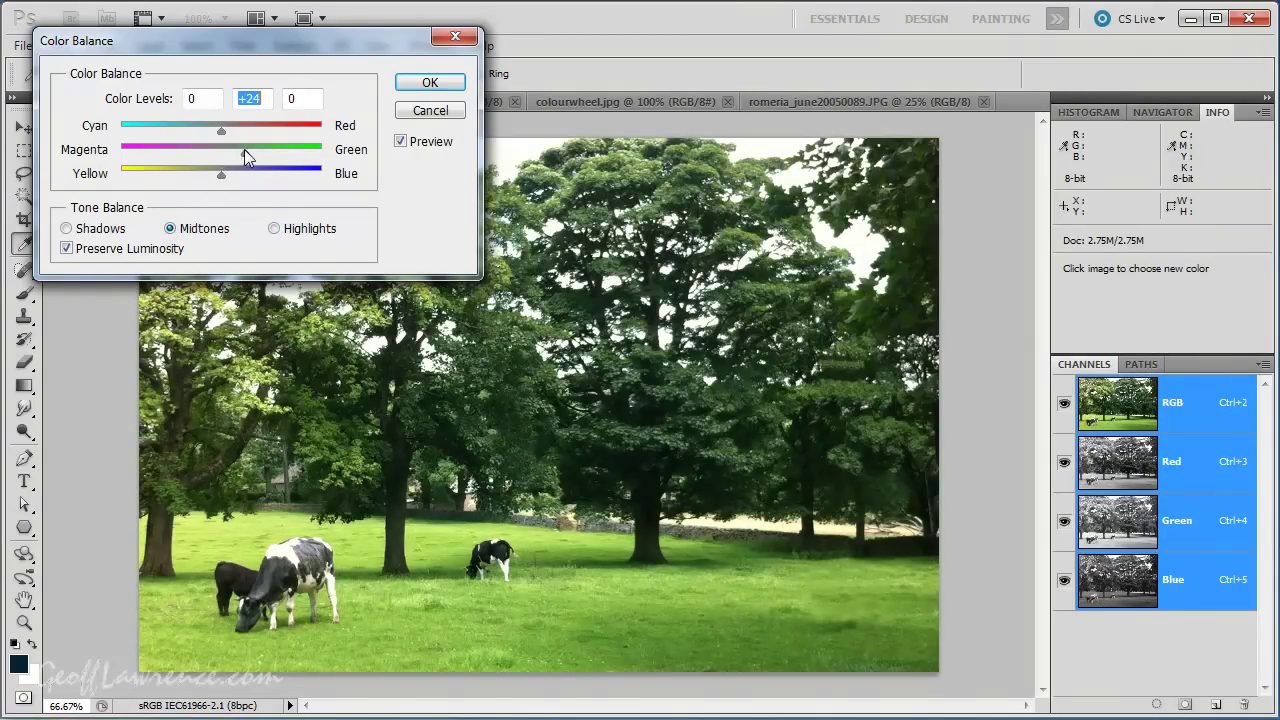
click(68, 229)
drag(221, 132, 201, 132)
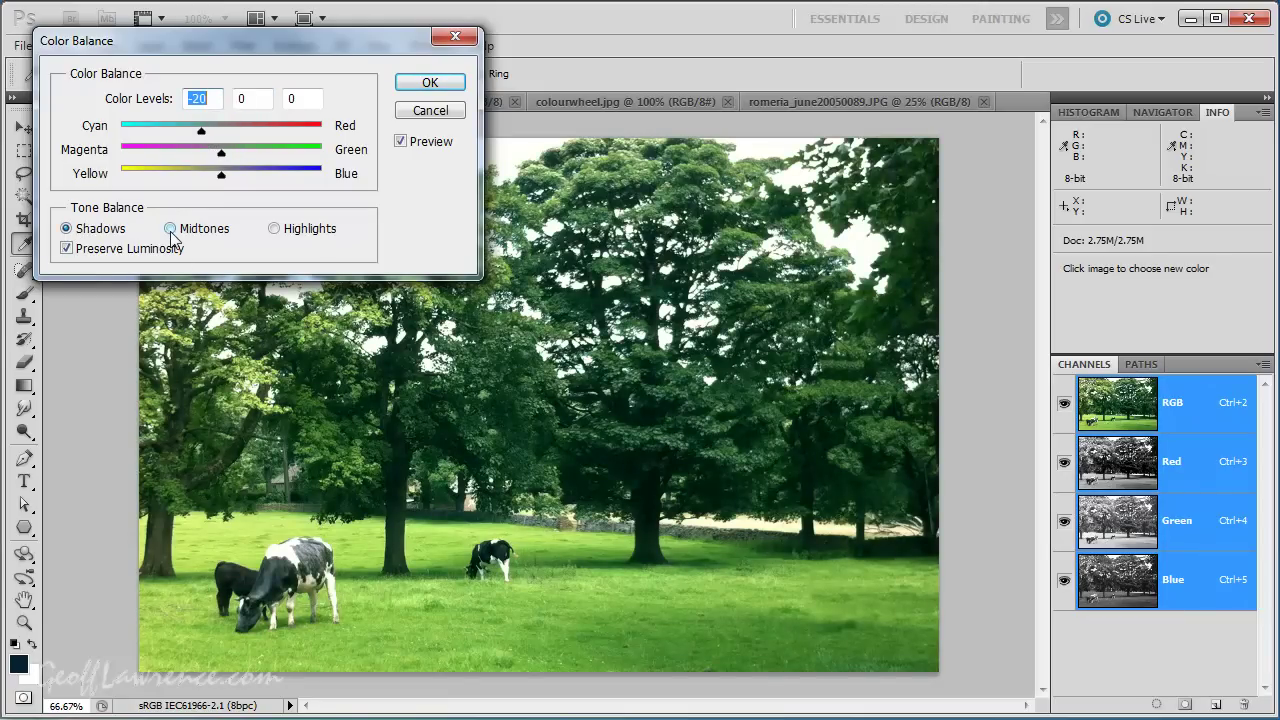
click(170, 230)
click(274, 229)
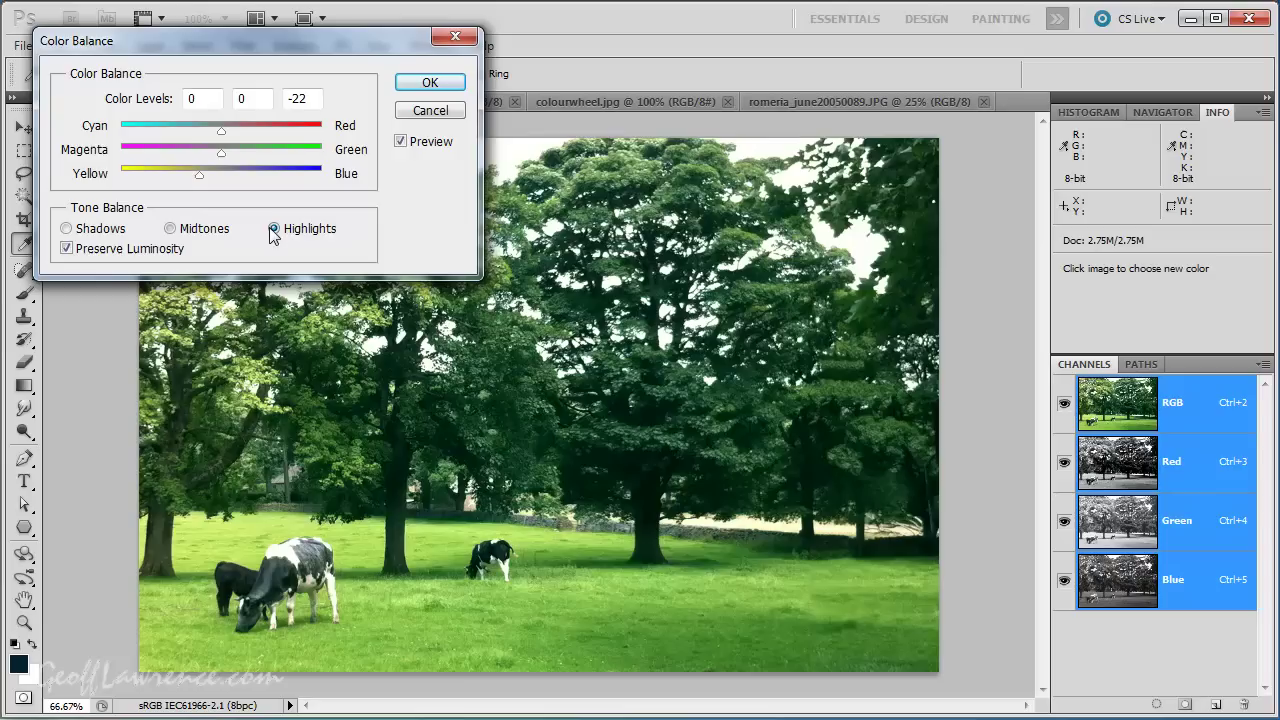
click(170, 229)
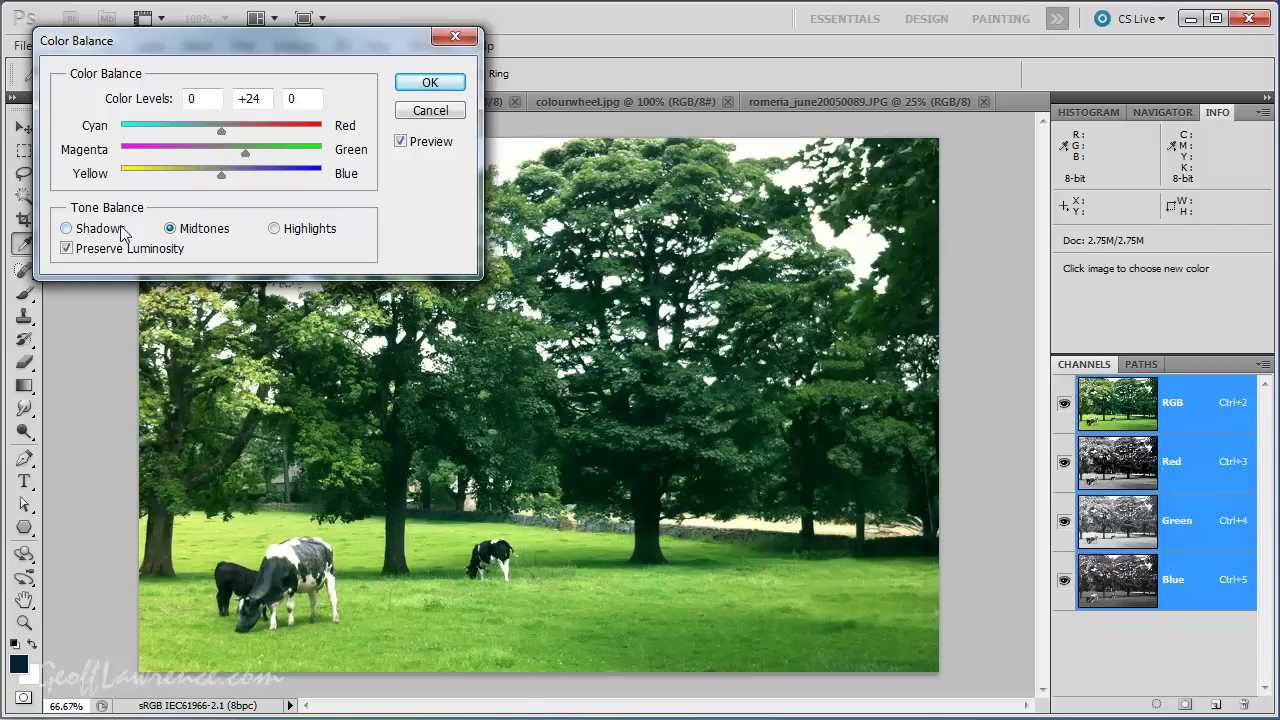
click(66, 229)
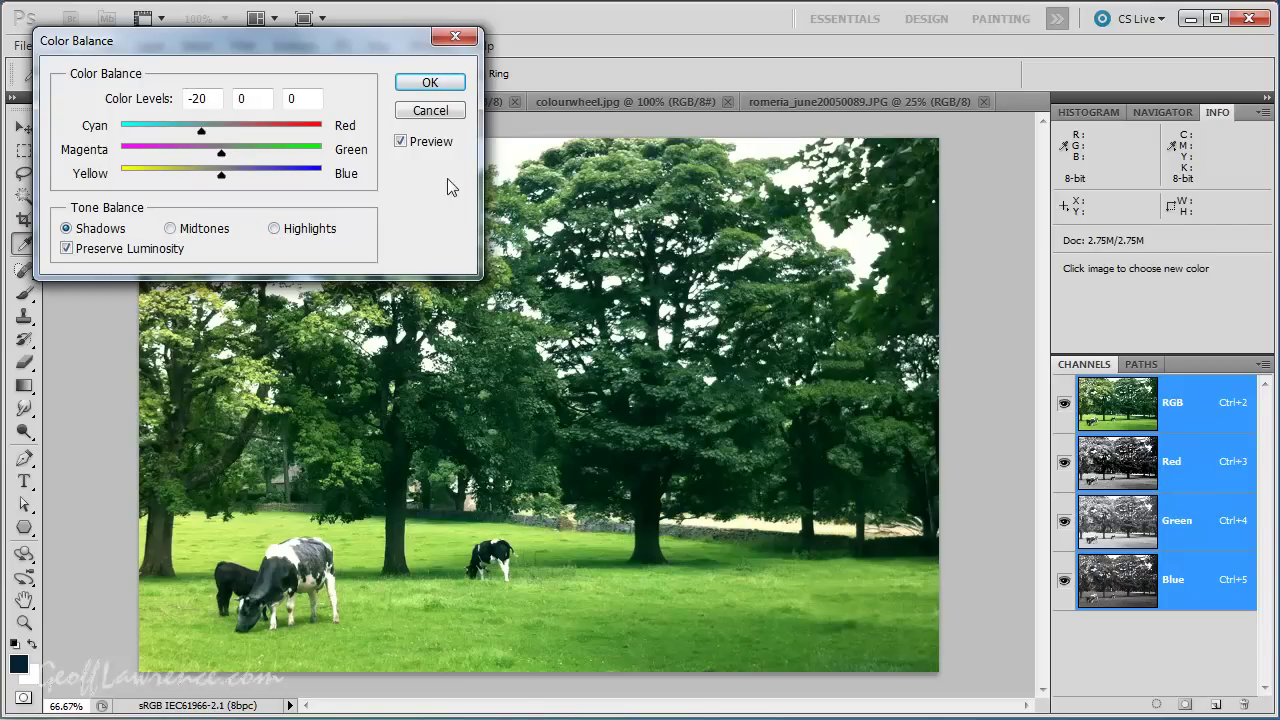
click(430, 110)
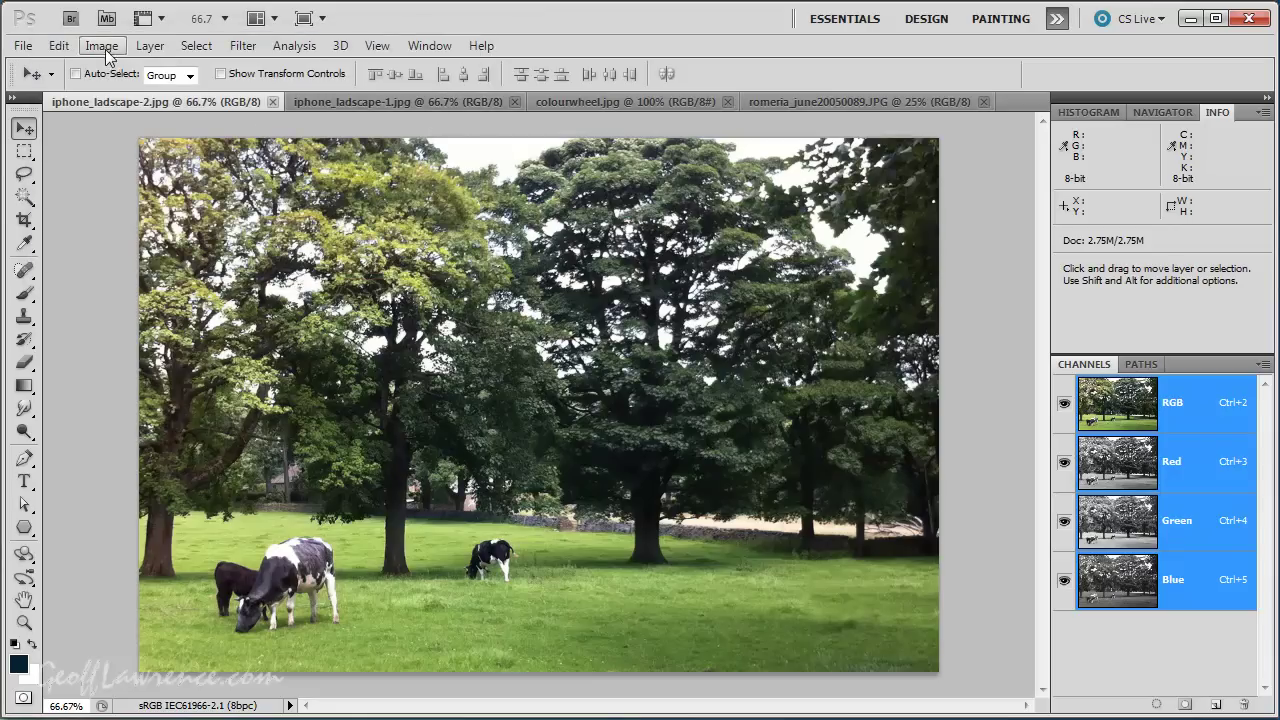
click(108, 52)
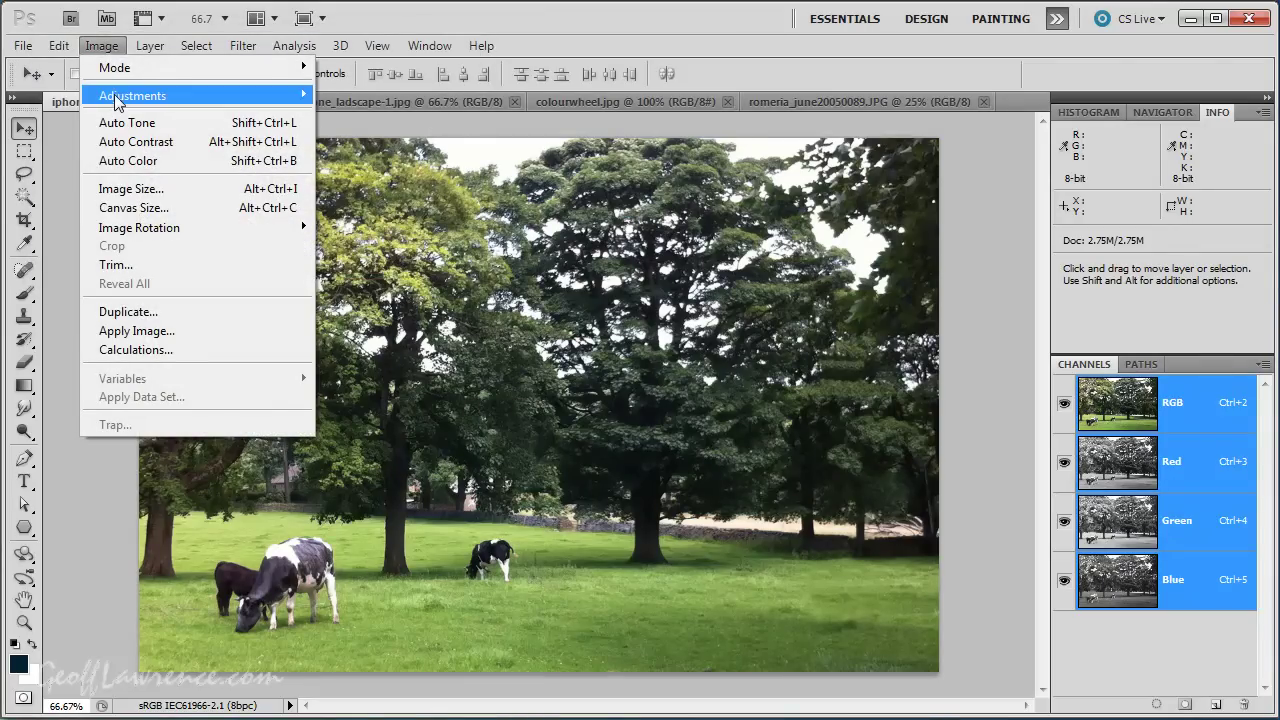
mouse_move(177, 103)
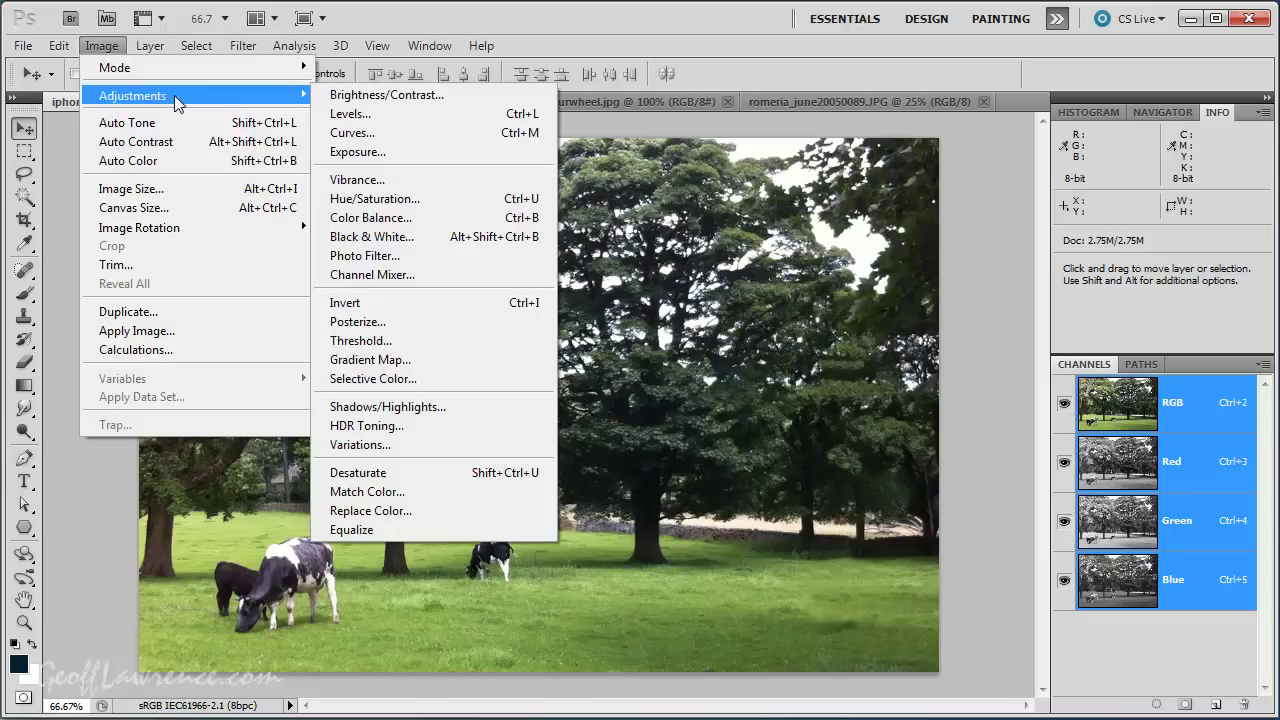
click(425, 216)
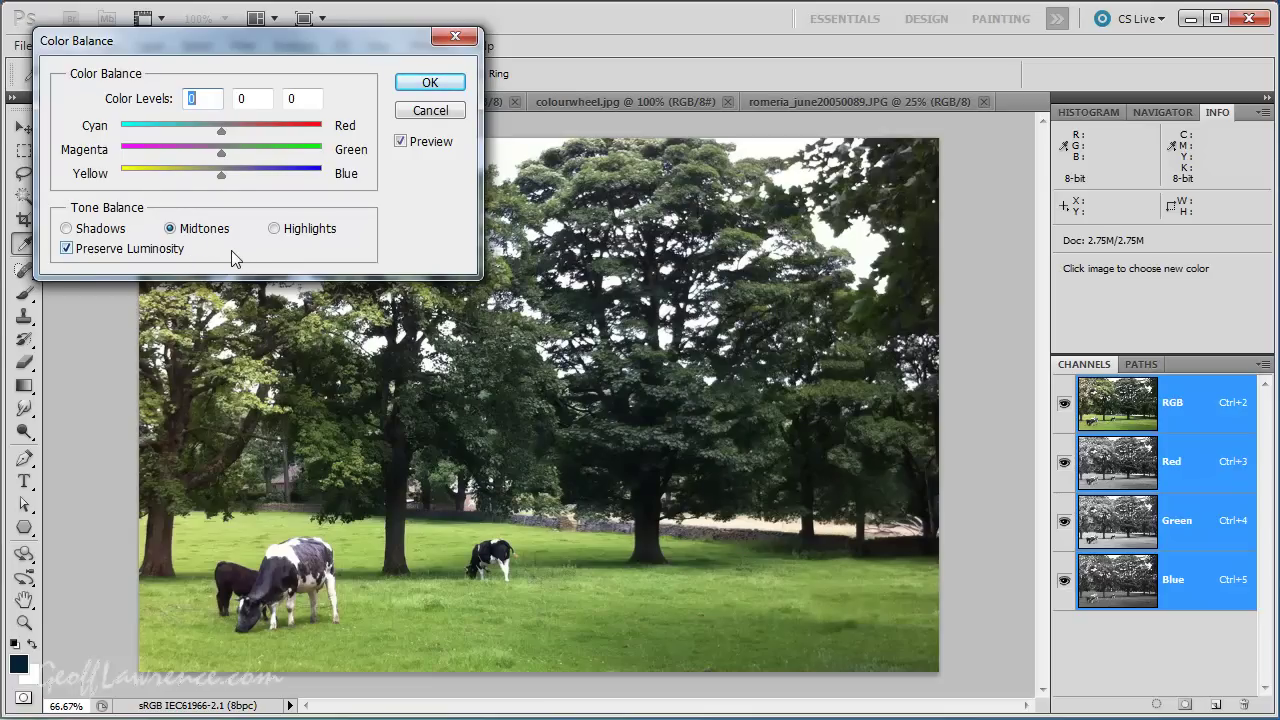
drag(220, 151, 136, 150)
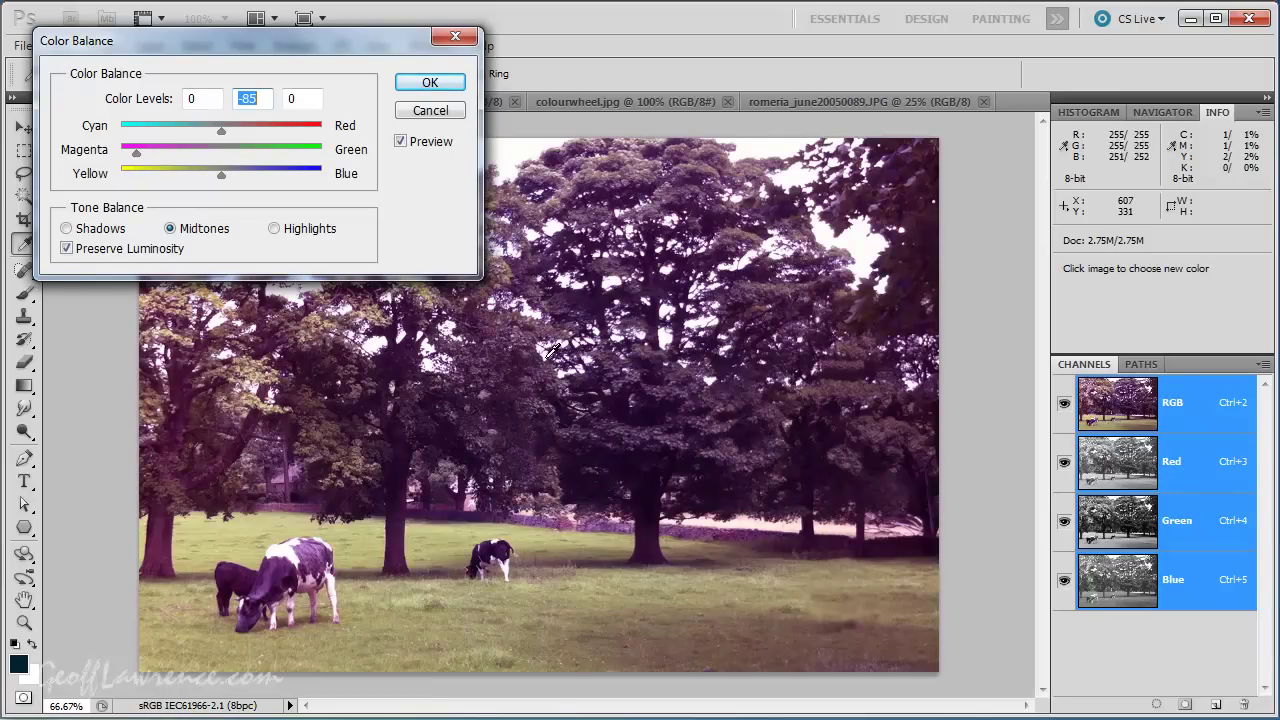
click(67, 249)
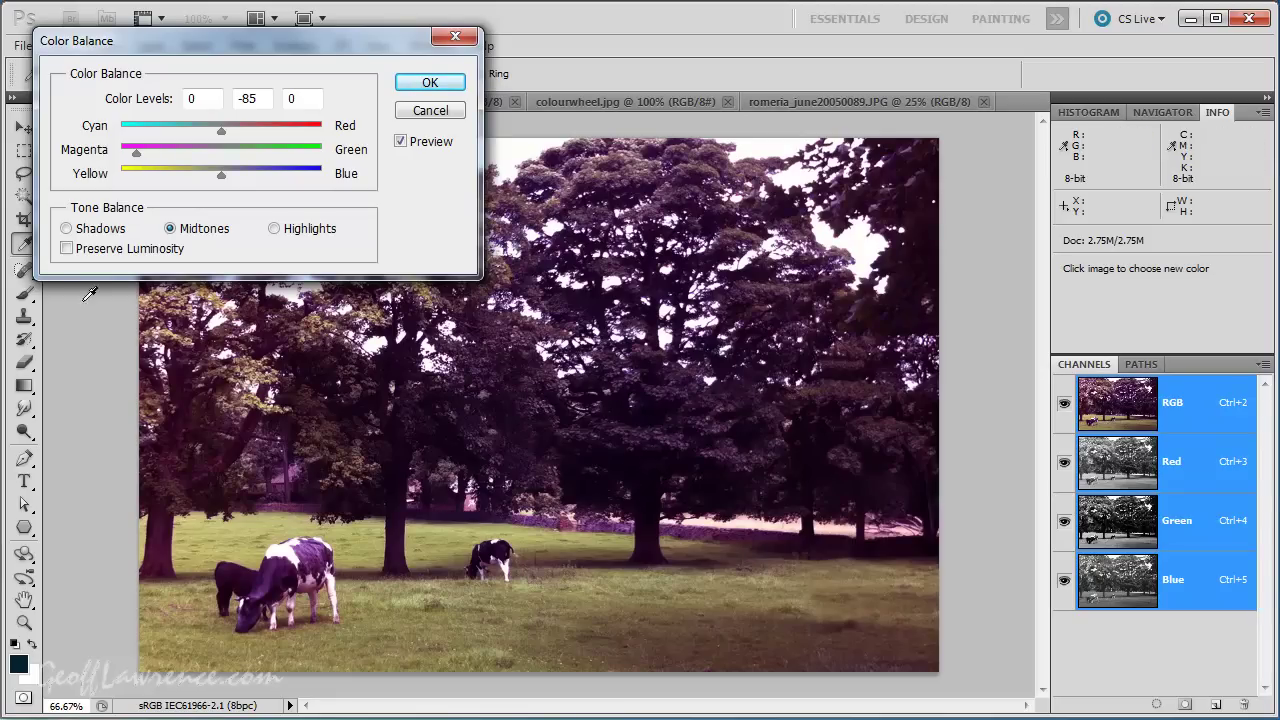
click(66, 249)
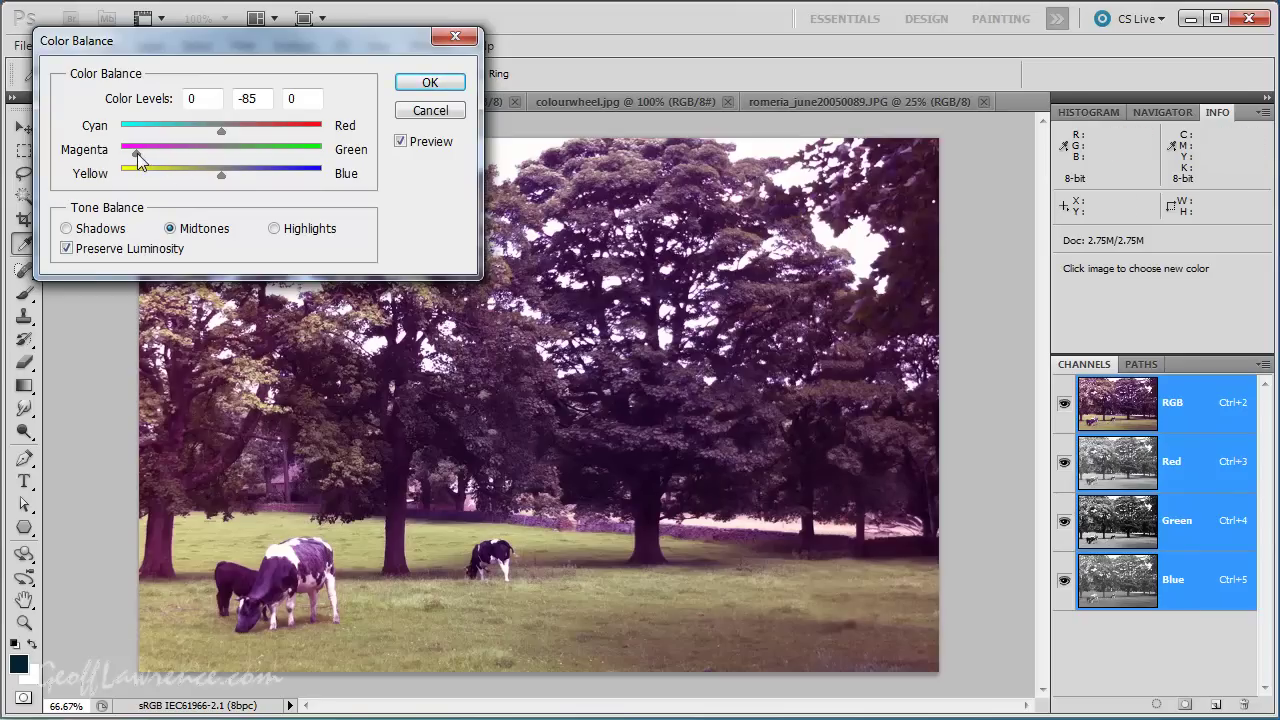
drag(137, 153, 221, 152)
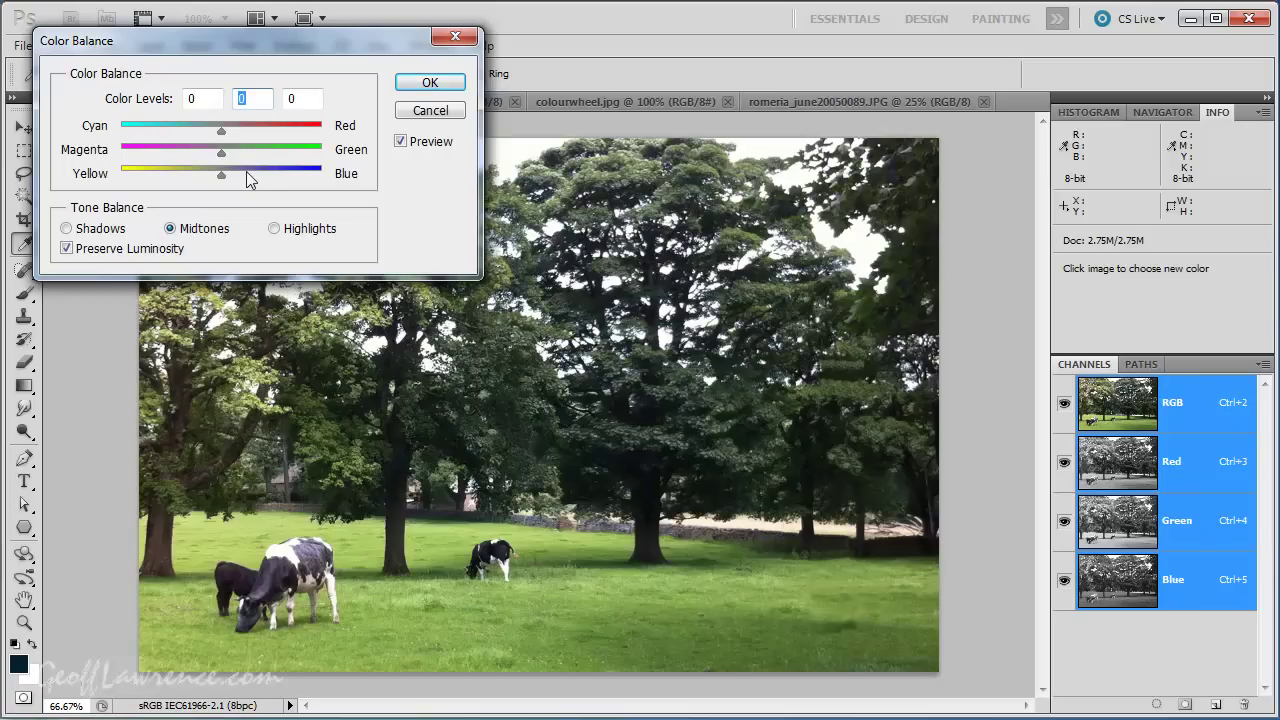
Step: Tune the Color Balance Yellow/Blue slider back near neutral and apply it with OK
mouse_move(221, 173)
mouse_down()
mouse_move(243, 173)
mouse_move(200, 171)
mouse_move(253, 178)
mouse_move(199, 173)
mouse_up()
key(Tab)
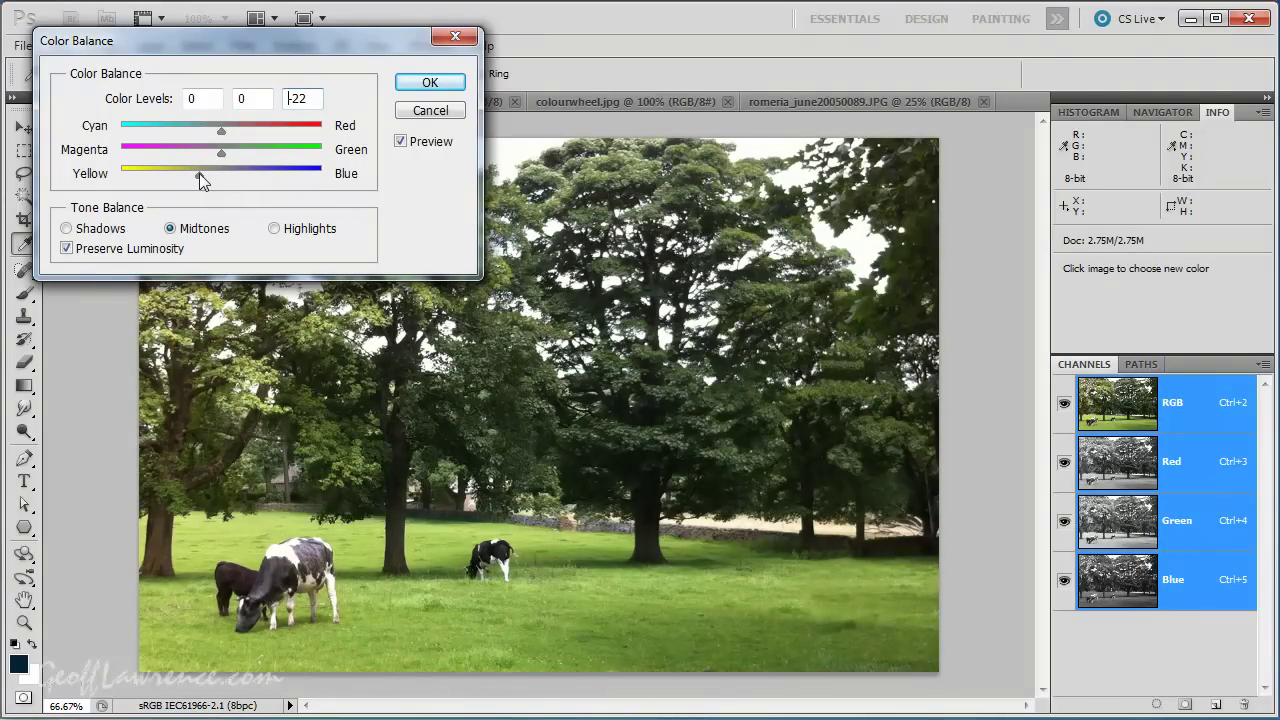
drag(199, 173, 202, 174)
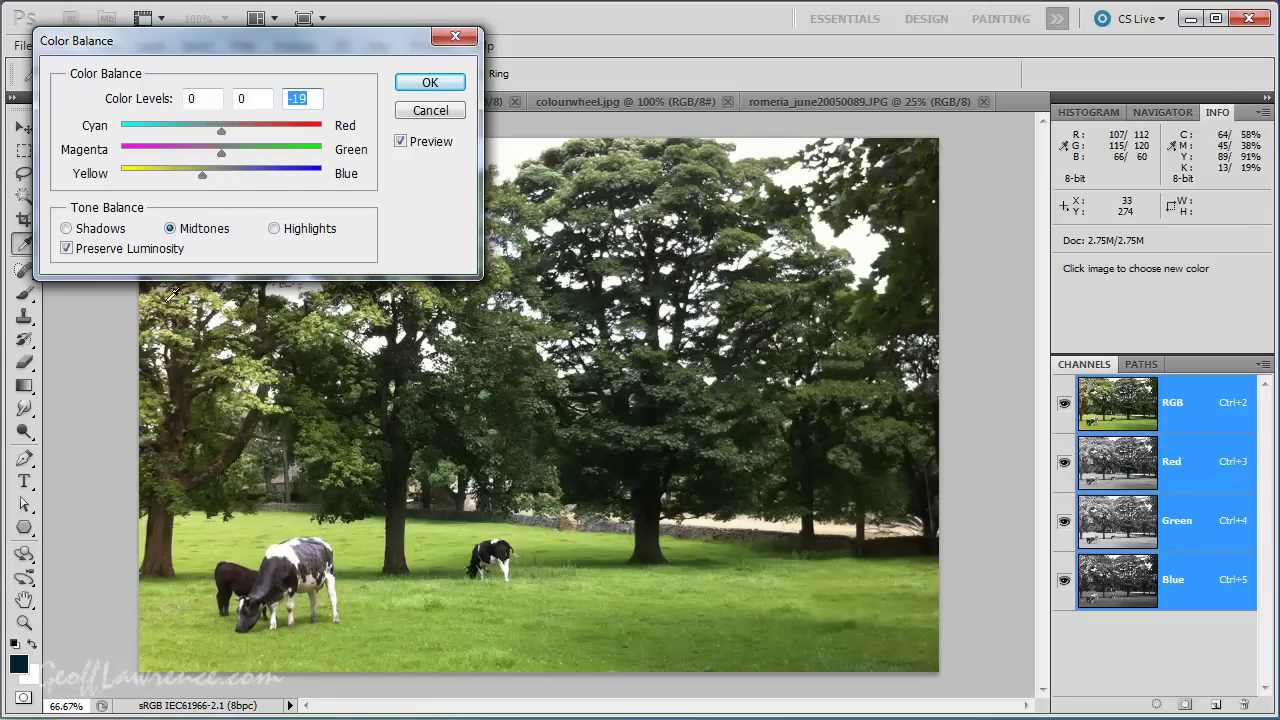
mouse_move(202, 176)
mouse_down()
mouse_move(235, 179)
mouse_move(222, 176)
mouse_up()
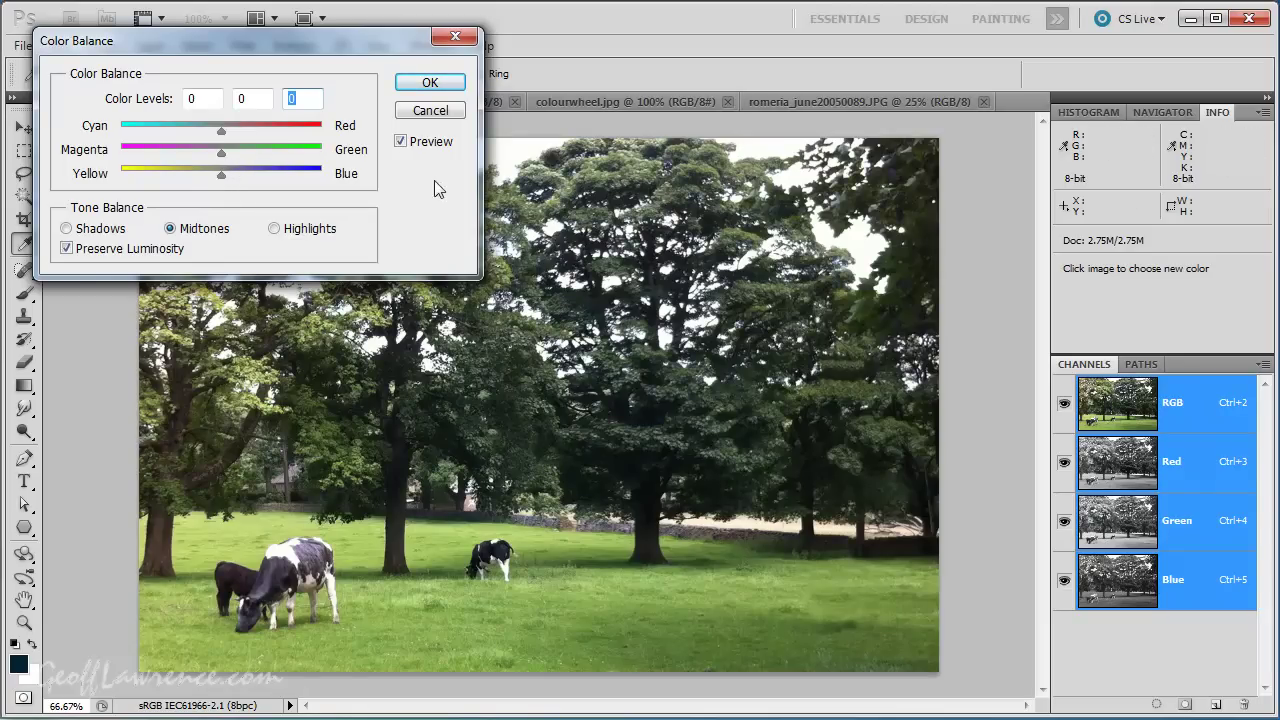
click(430, 83)
key(v)
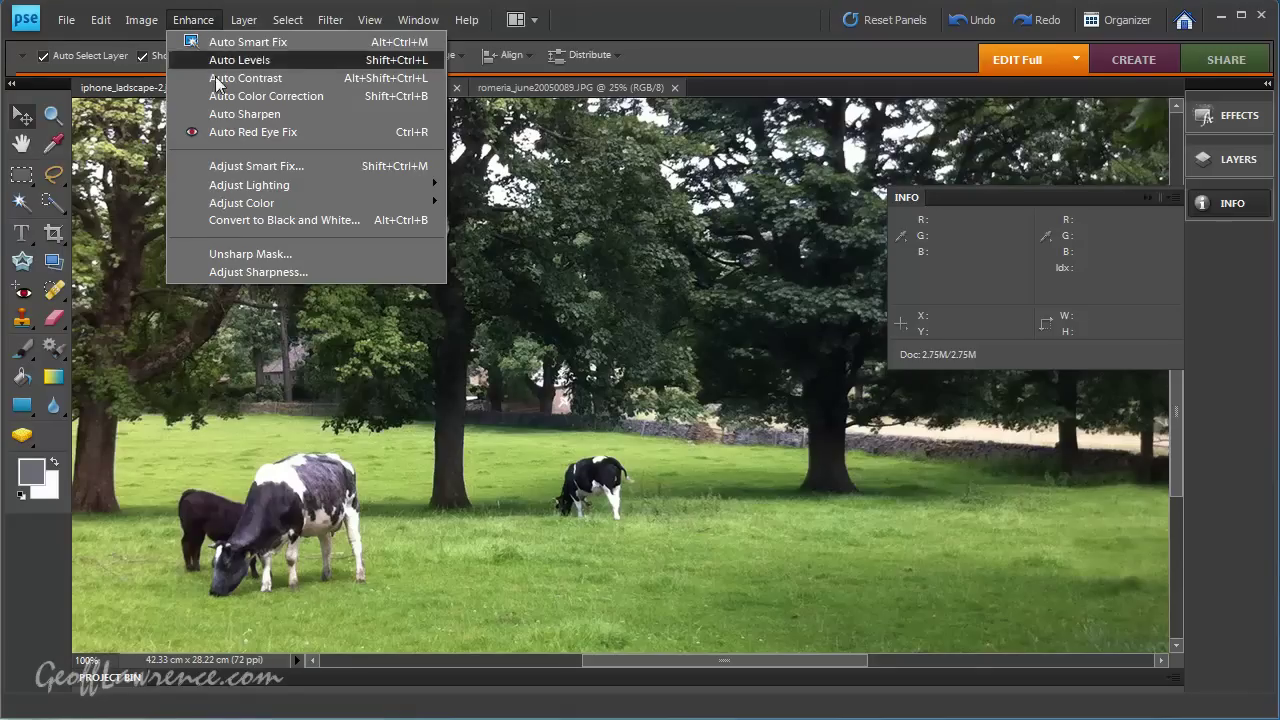
Step: Show the Enhance > Adjust Color submenu containing Remove Color Cast
mouse_move(263, 207)
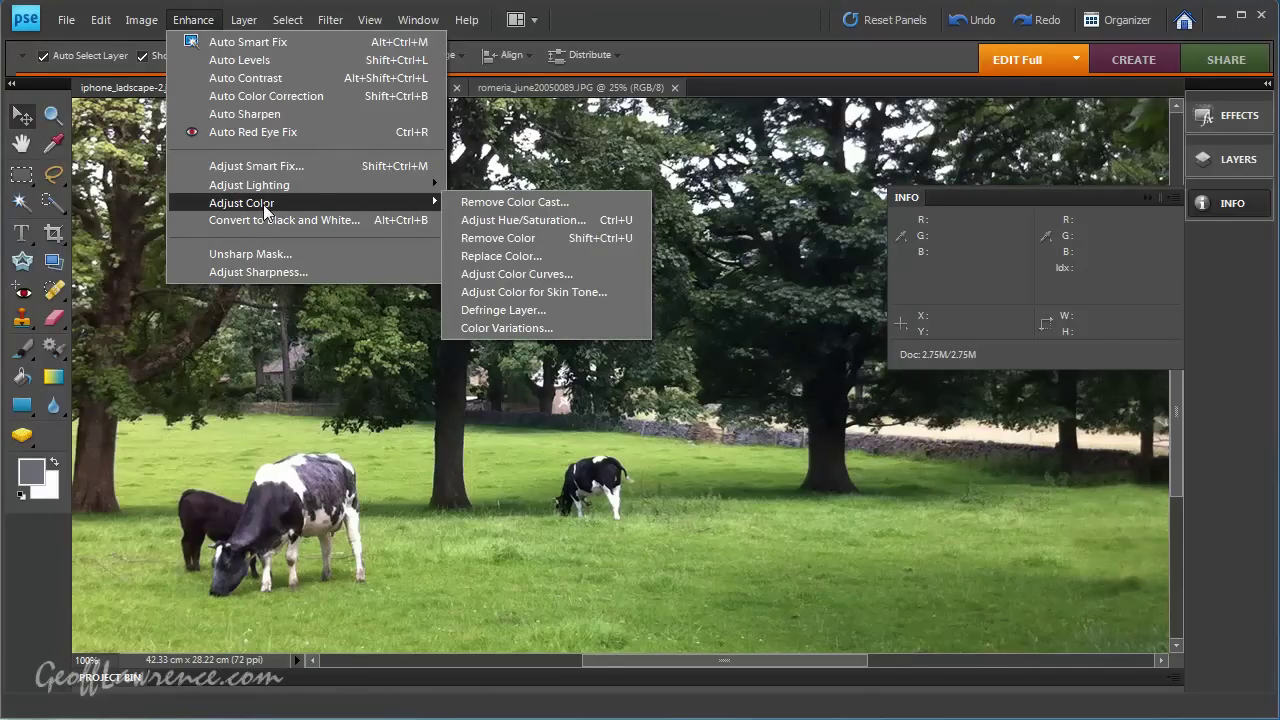
Step: Open Remove Color Cast and sample the cows' black and white patches as neutral points
click(536, 204)
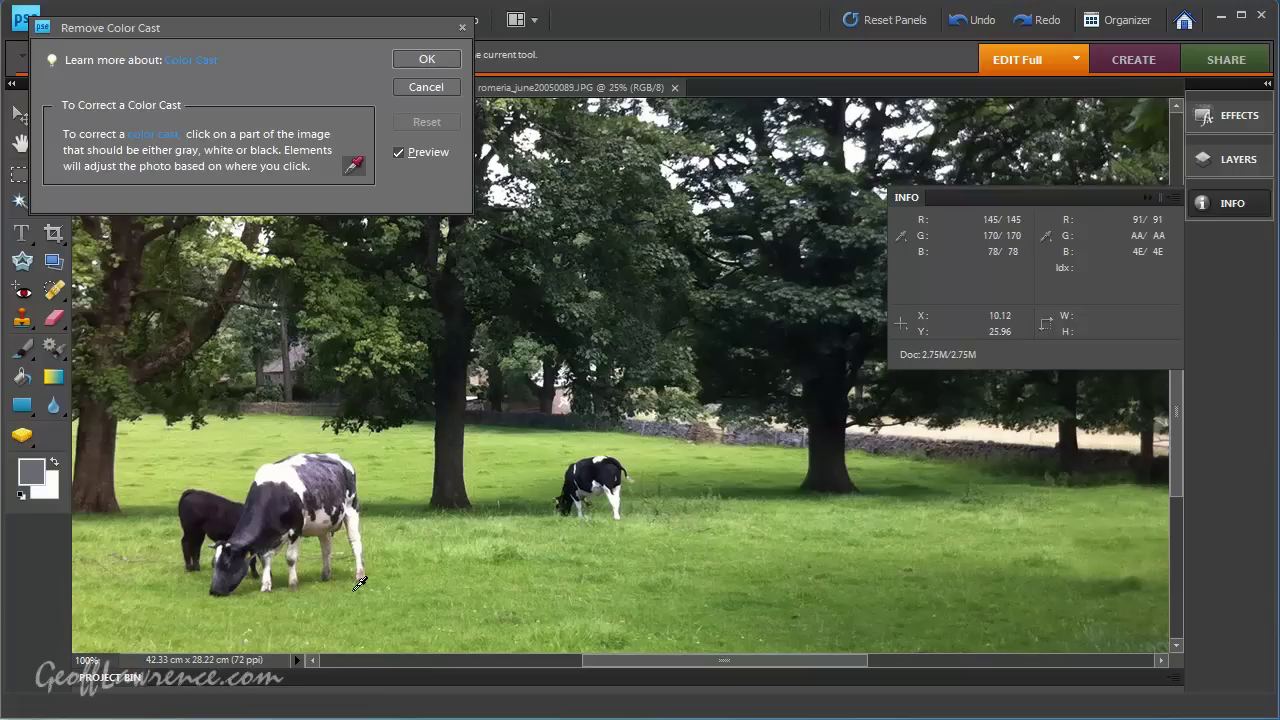
click(332, 476)
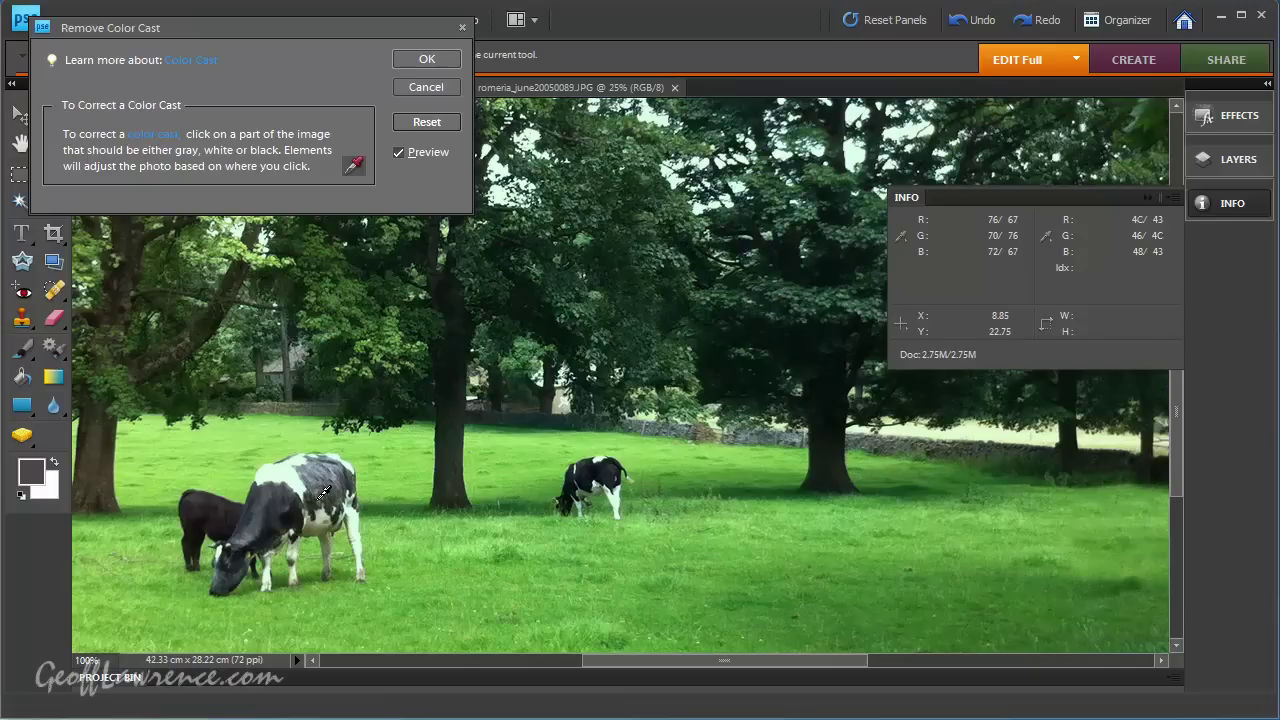
click(341, 478)
click(352, 472)
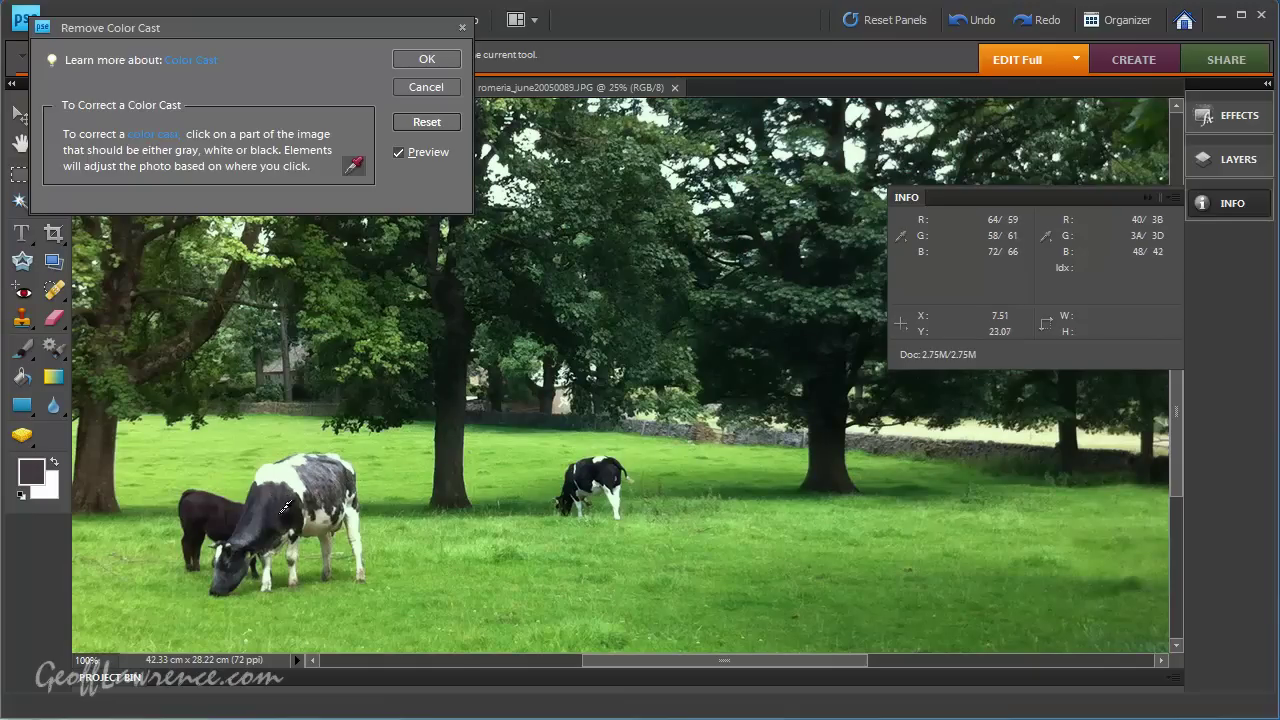
click(293, 505)
click(293, 503)
click(275, 500)
click(283, 473)
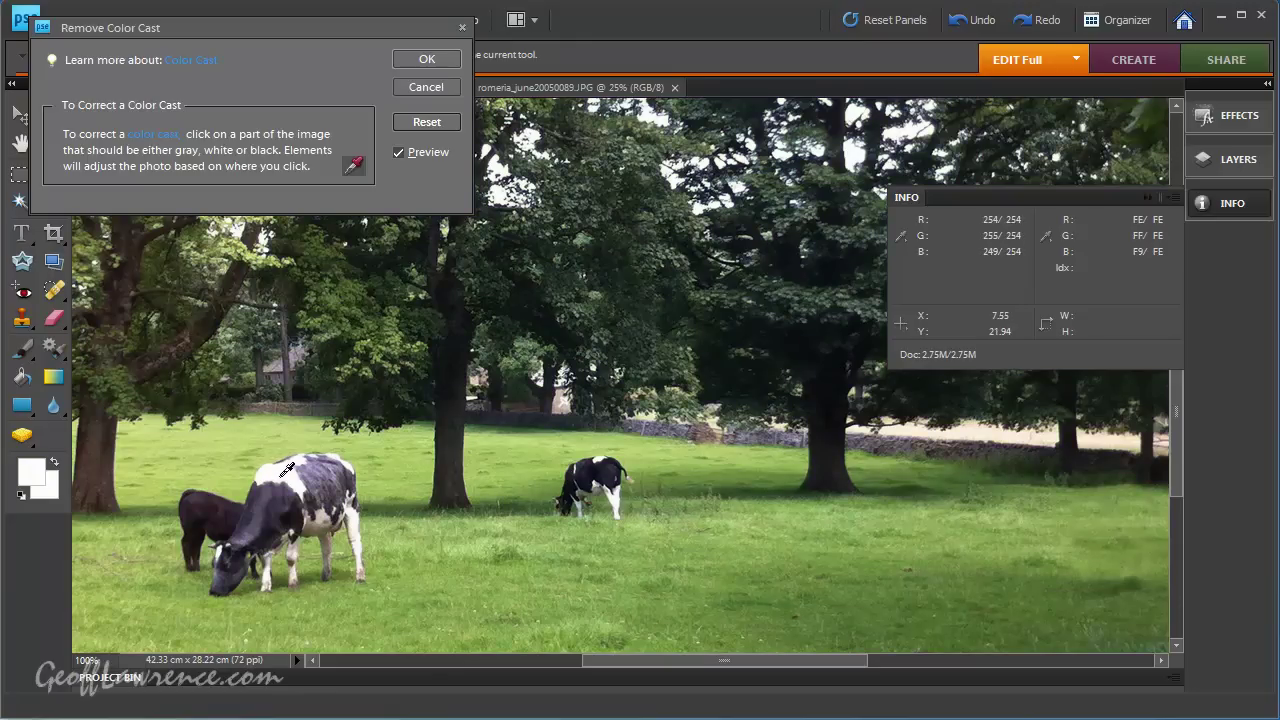
click(599, 485)
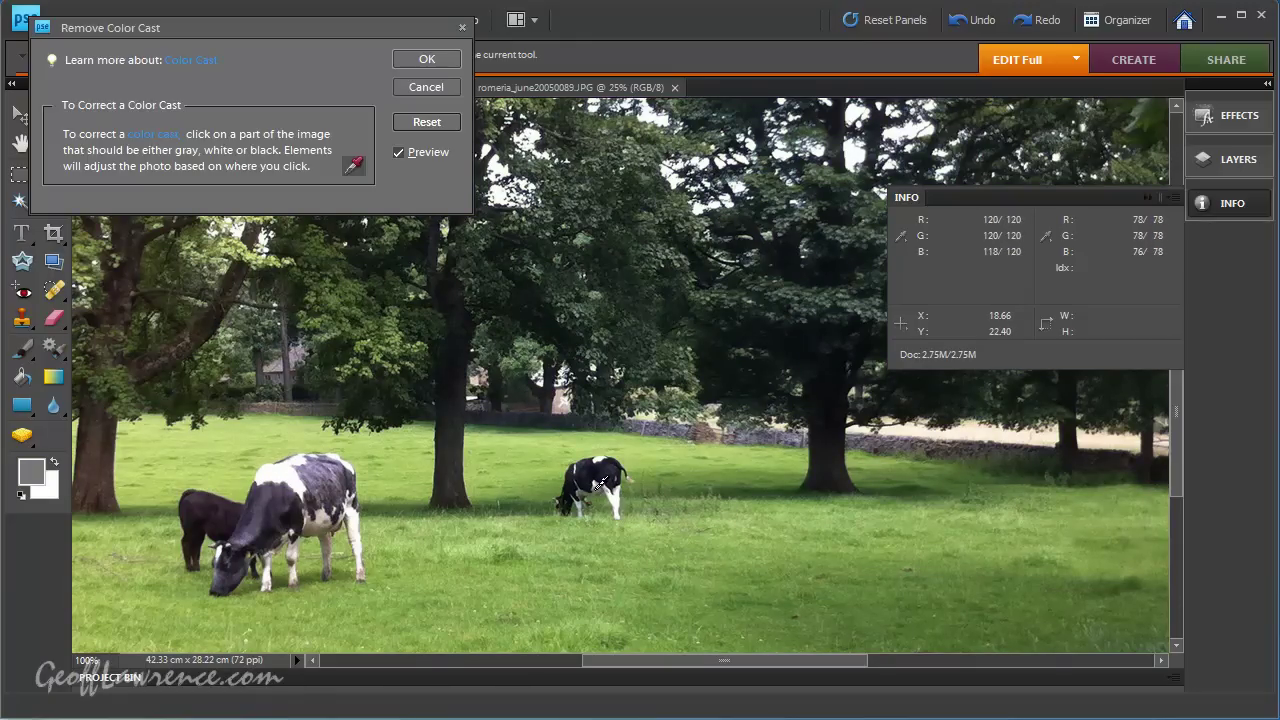
click(364, 555)
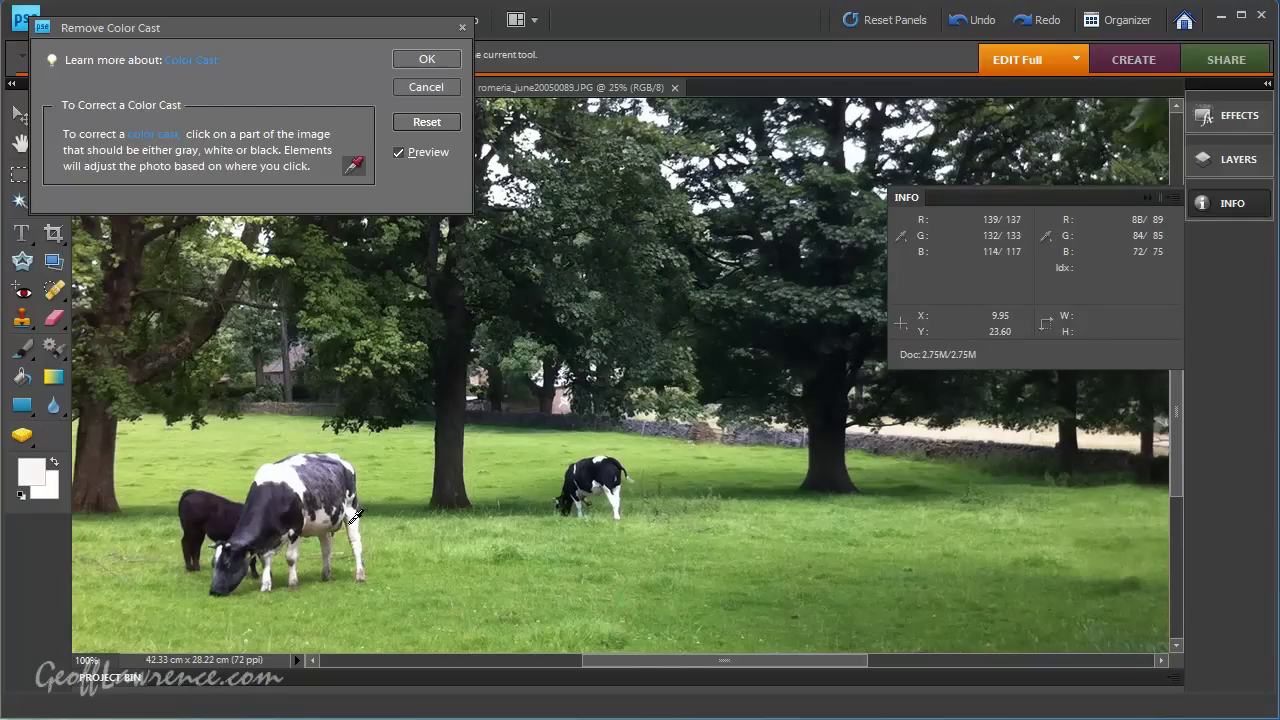
click(355, 513)
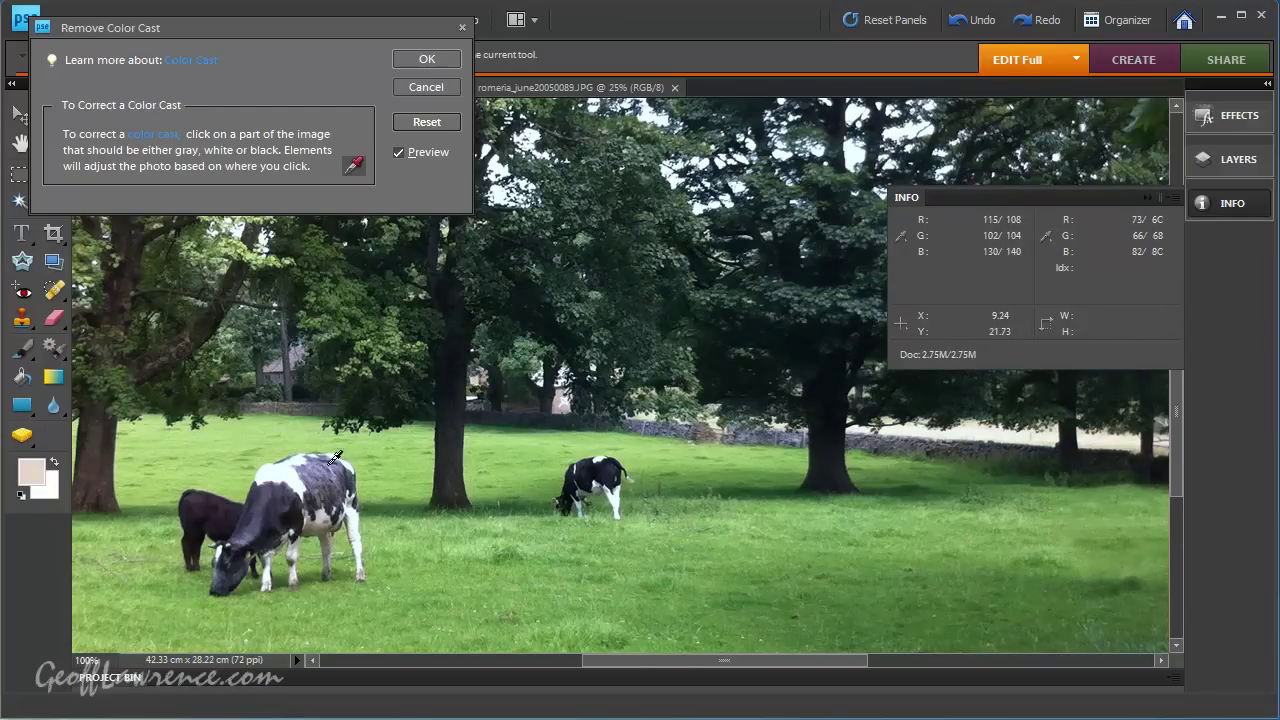
click(291, 463)
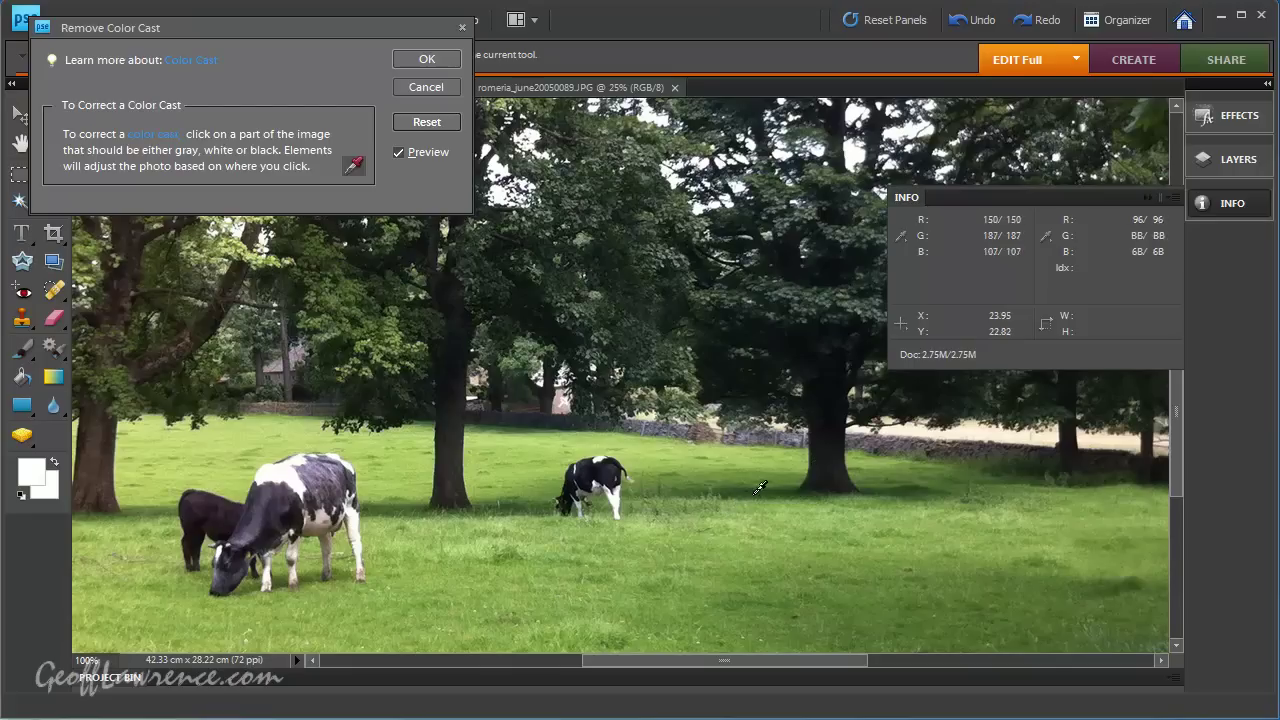
Step: Sample the stone wall and several spots along the dark tree line as neutral
click(793, 430)
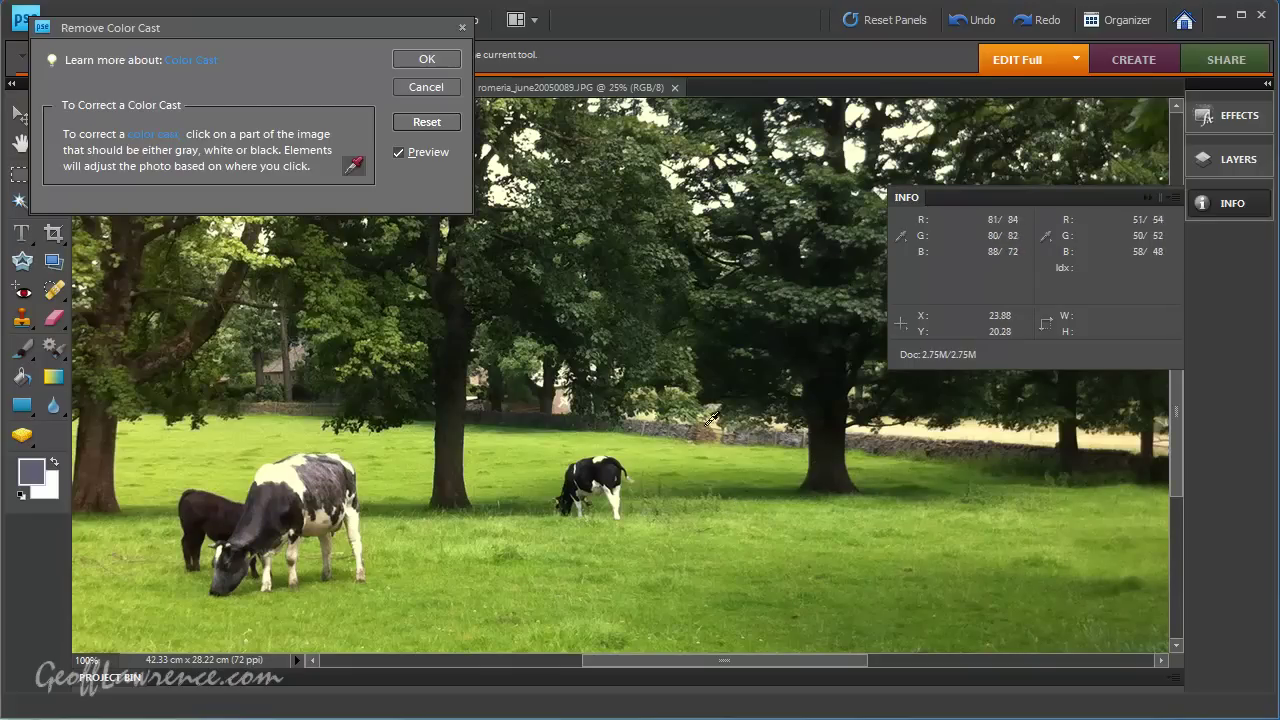
click(641, 418)
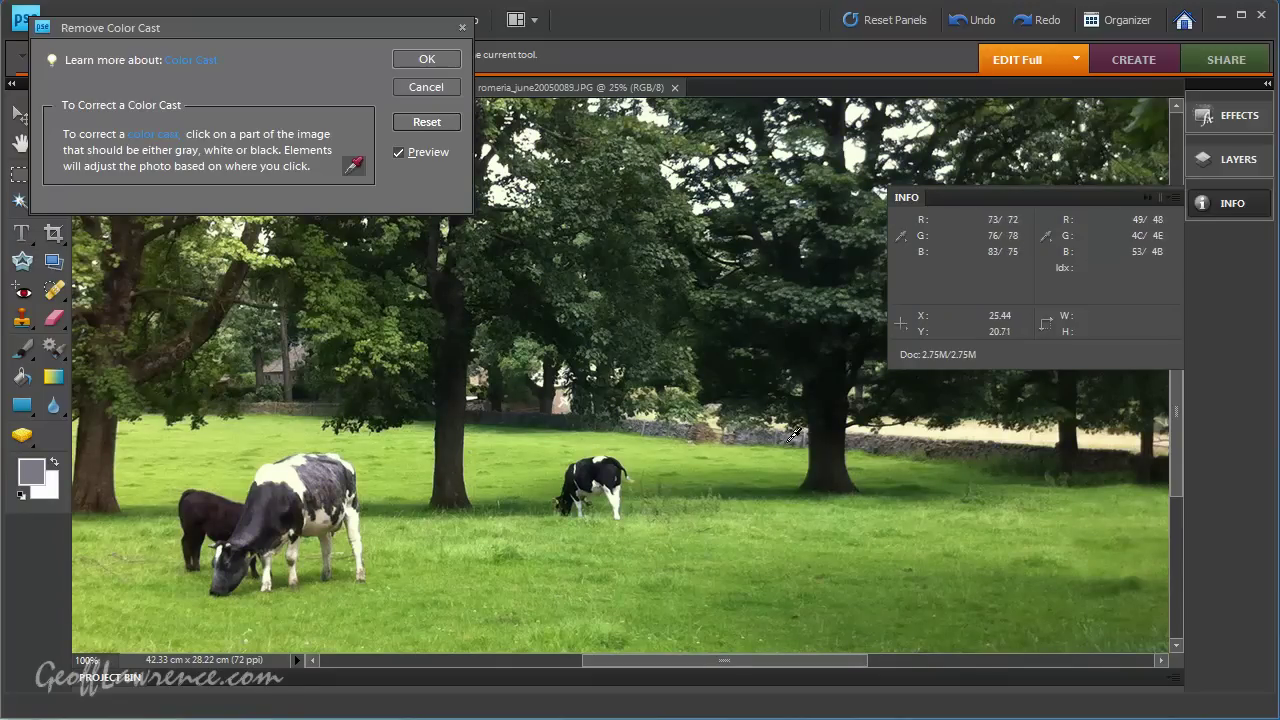
click(858, 431)
click(887, 437)
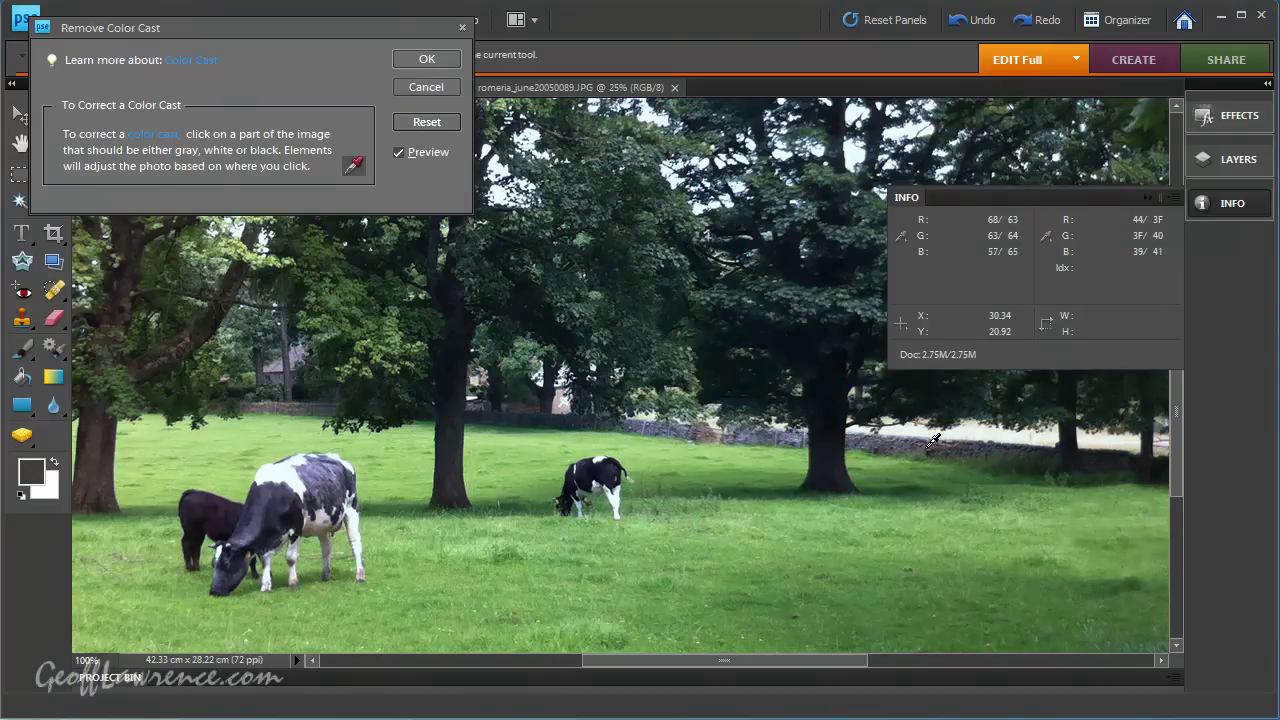
click(878, 441)
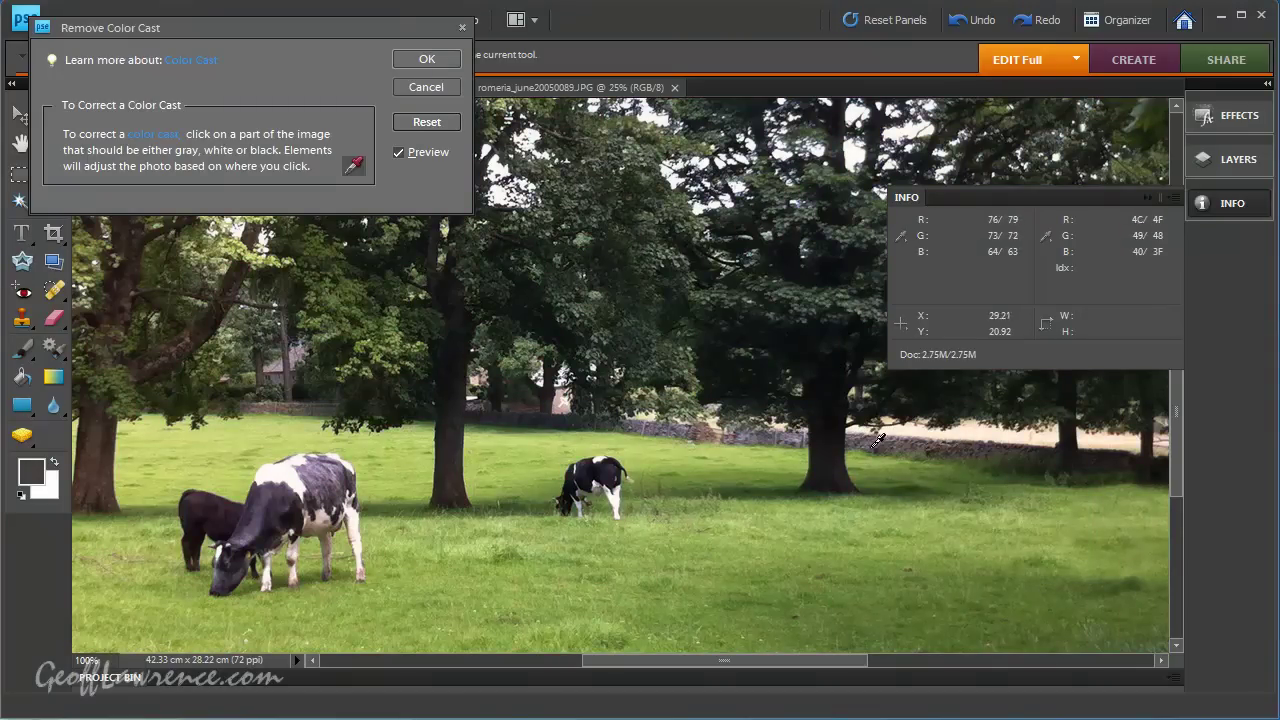
click(793, 431)
click(755, 430)
click(680, 424)
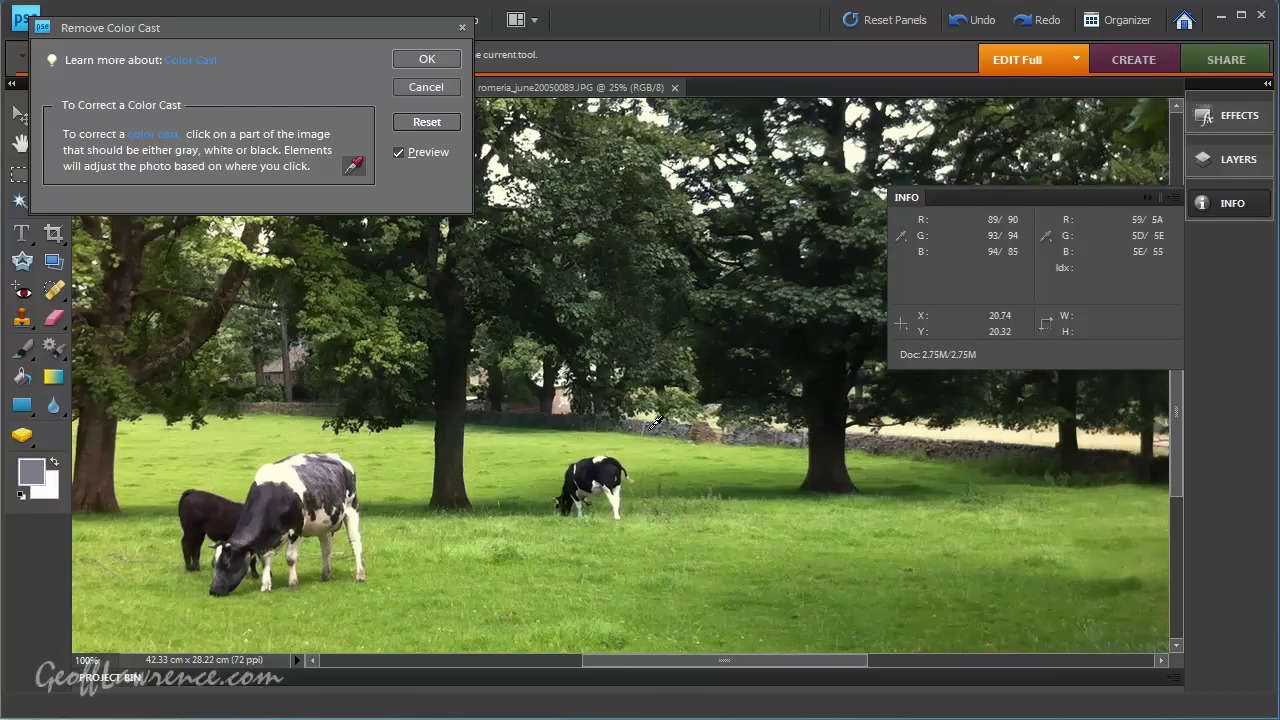
click(655, 422)
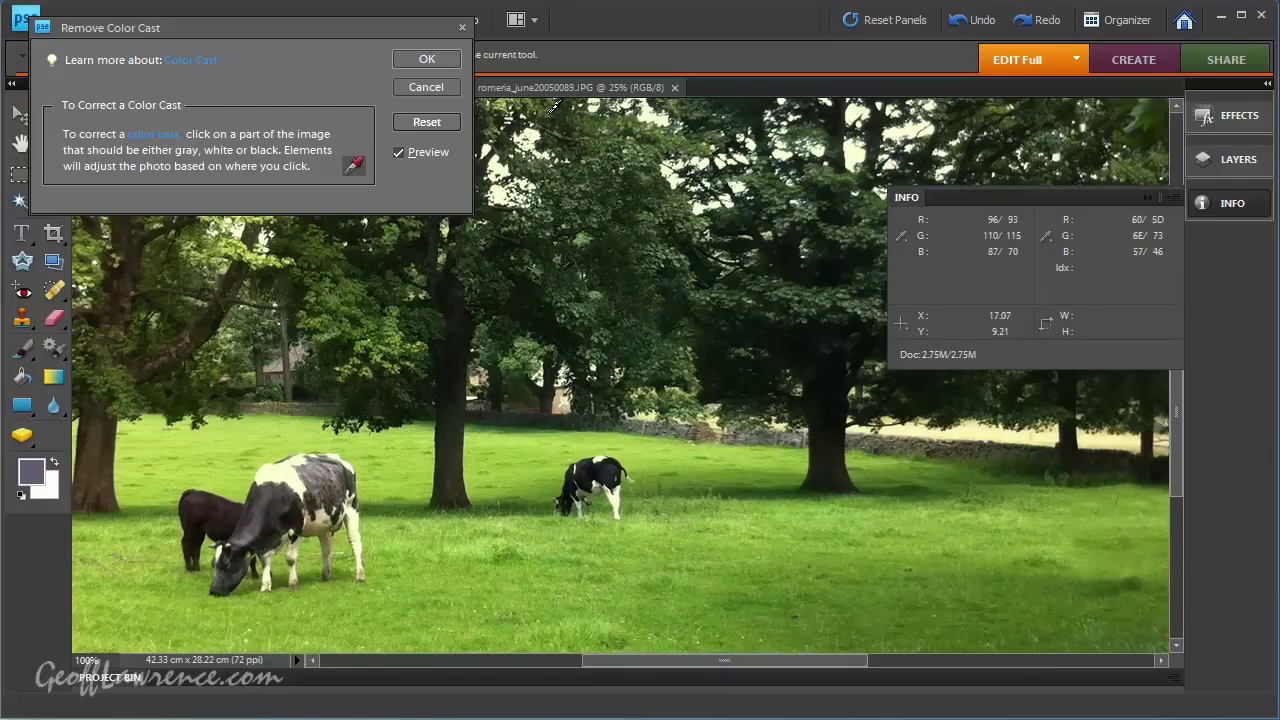
Step: Cancel the Remove Color Cast correction and reopen the Enhance > Adjust Color submenu
click(426, 88)
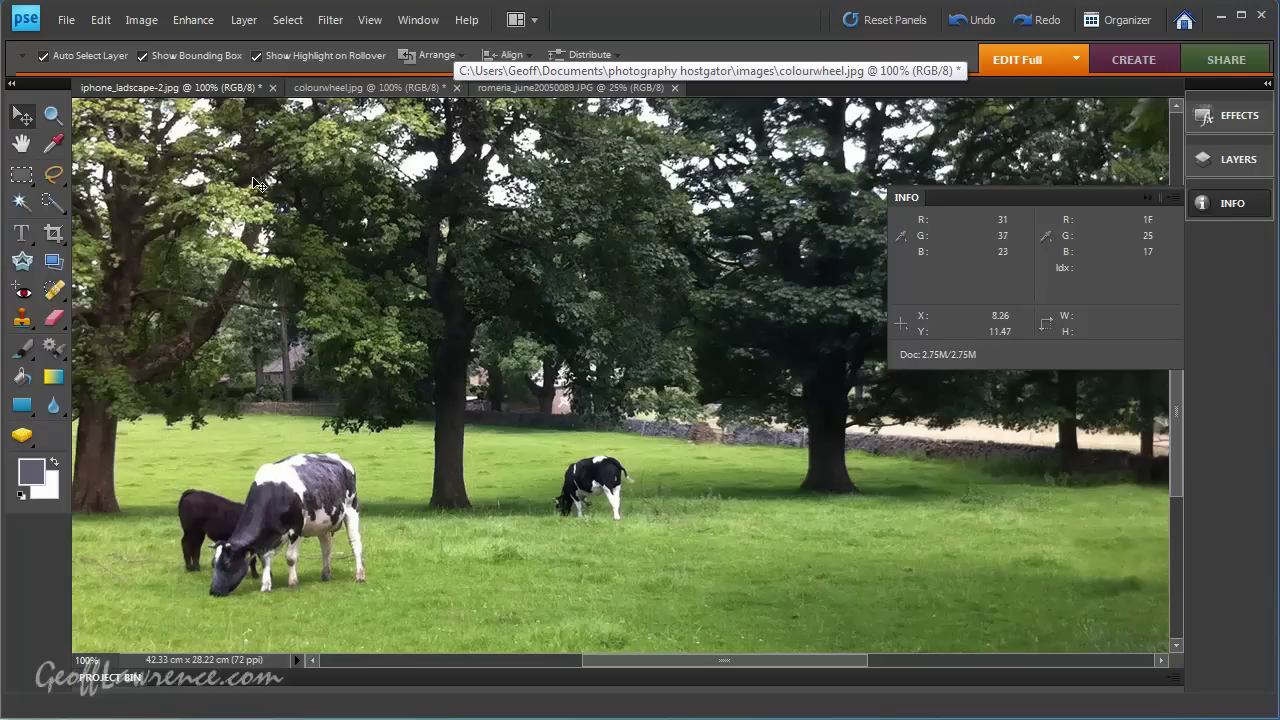
click(198, 24)
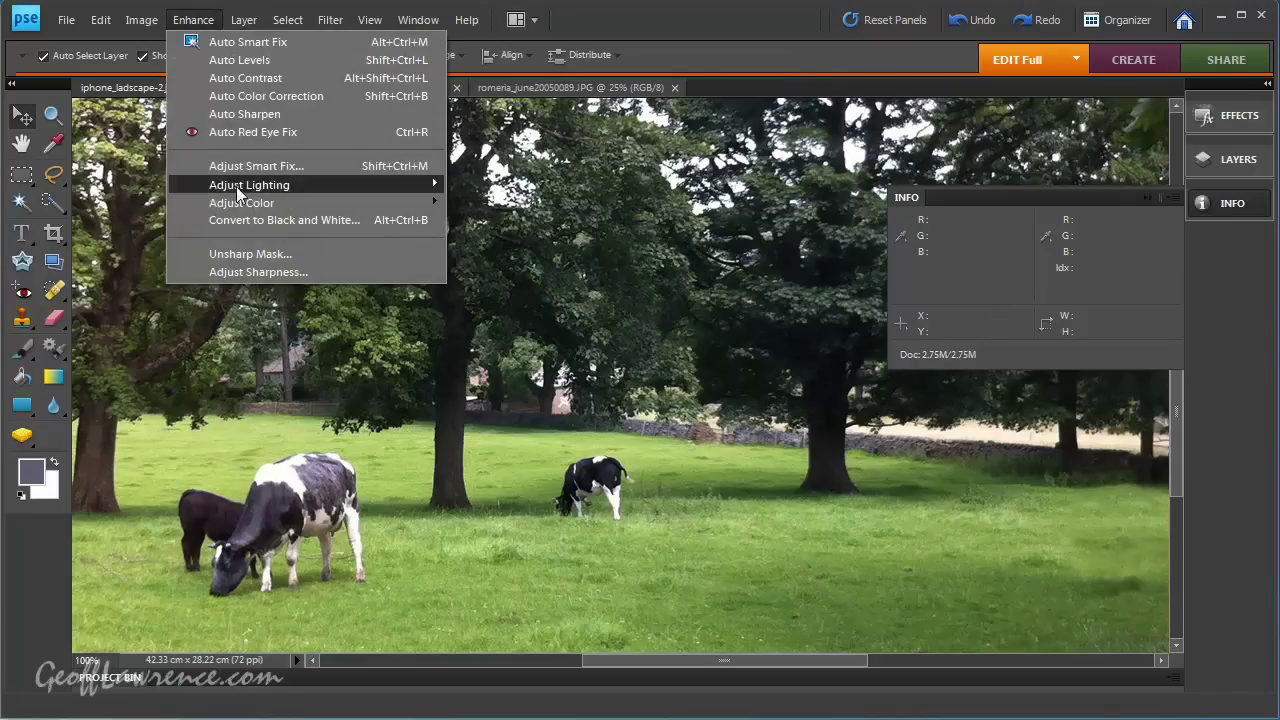
mouse_move(251, 199)
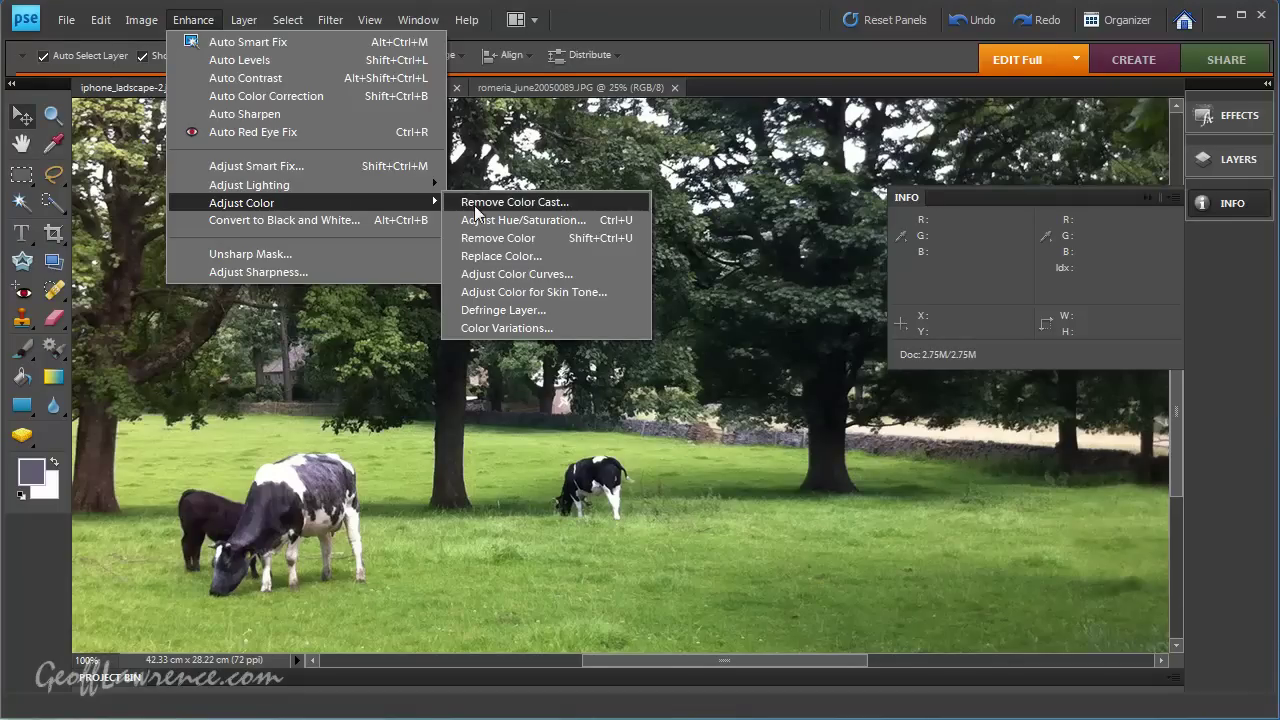
Step: Open Color Variations and move the dialog fully into view
click(483, 328)
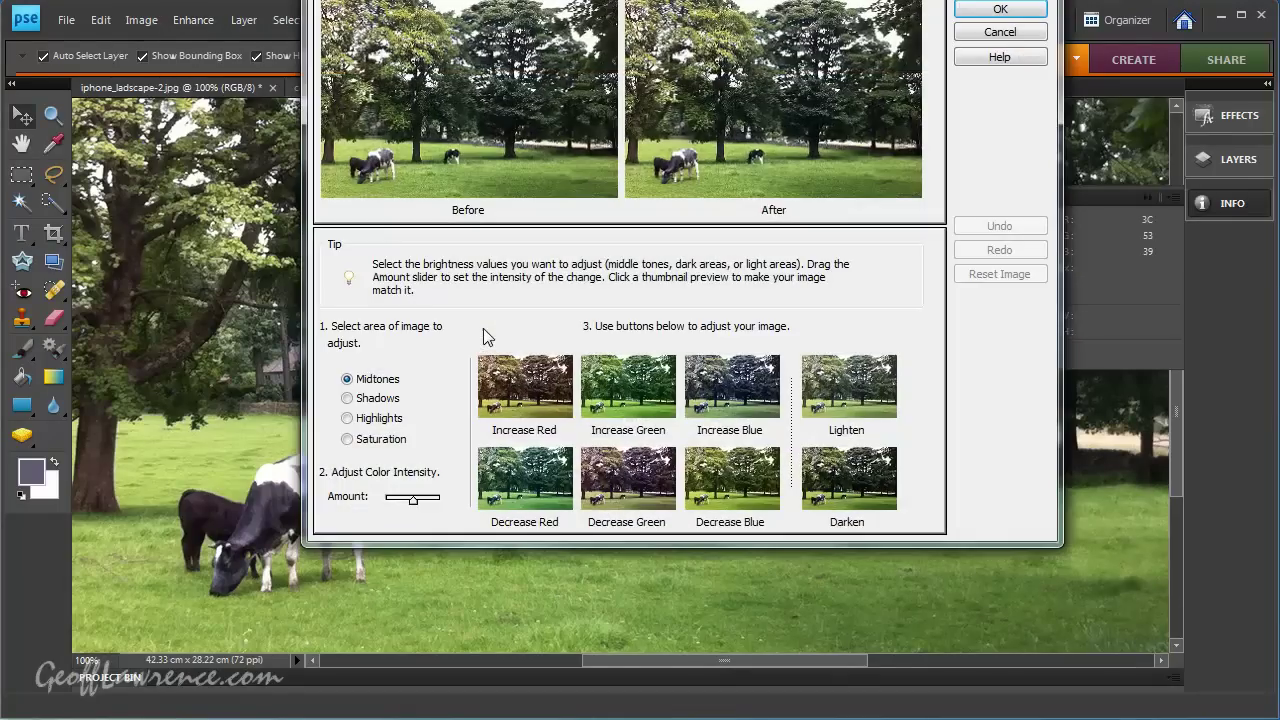
drag(781, 0, 725, 124)
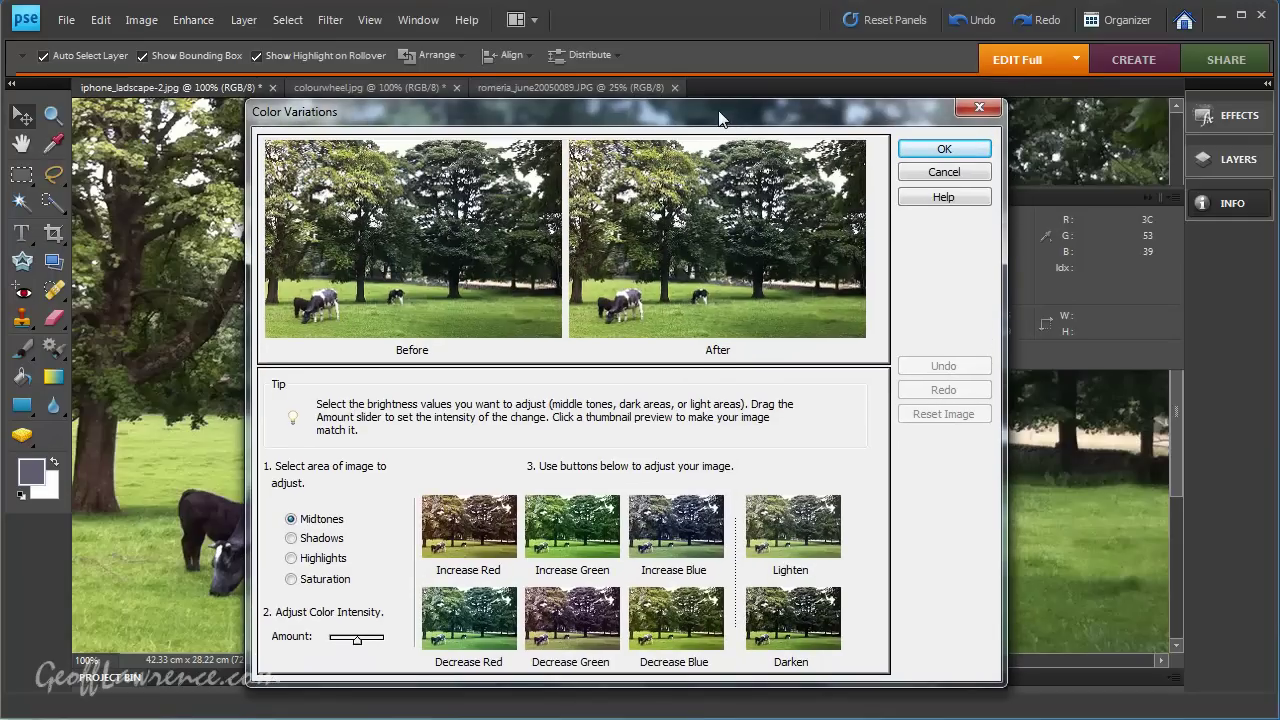
mouse_move(659, 104)
mouse_down()
mouse_move(660, 86)
mouse_move(647, 85)
mouse_up()
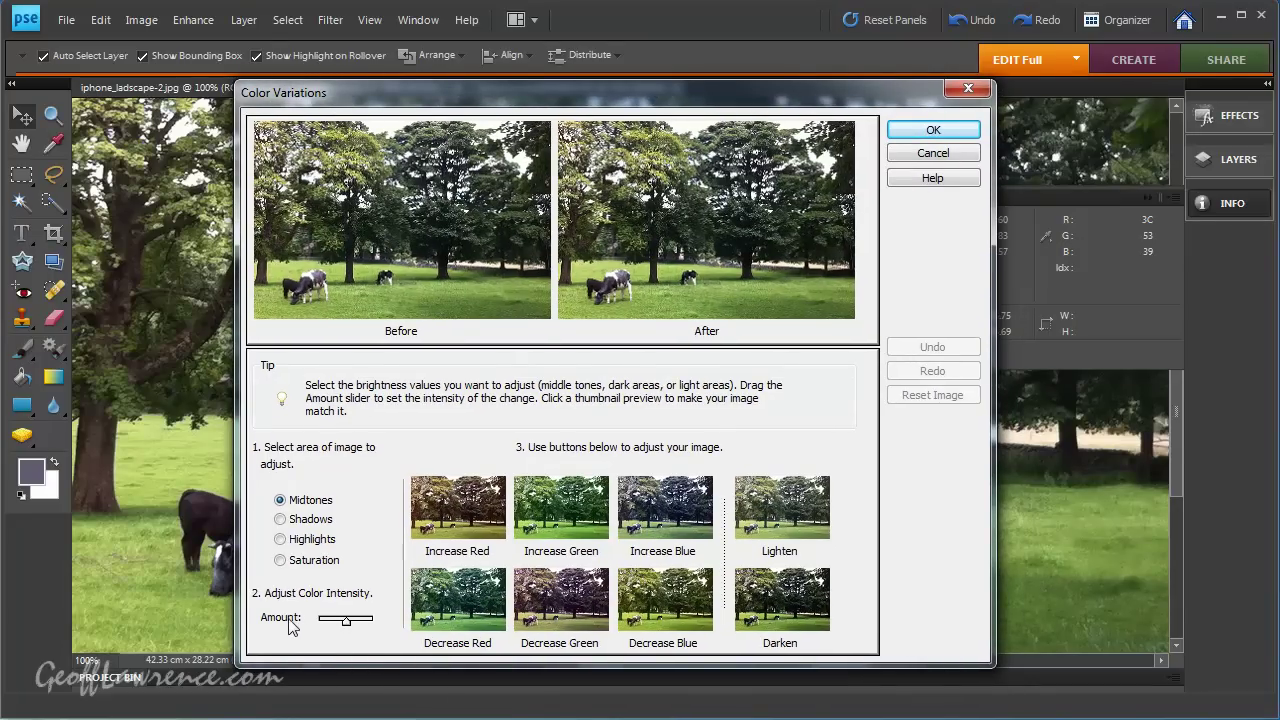
Step: Try the Amount slider at maximum and minimum, then settle it at medium
drag(344, 622, 387, 626)
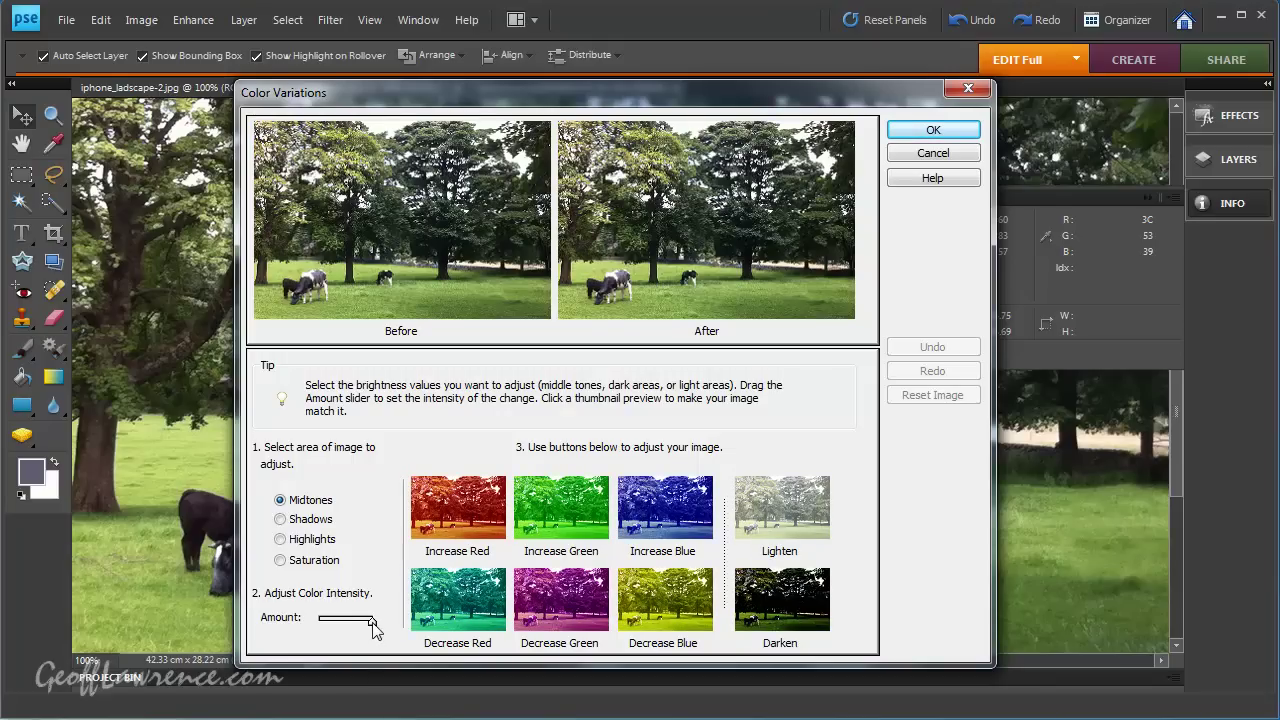
drag(372, 626, 314, 626)
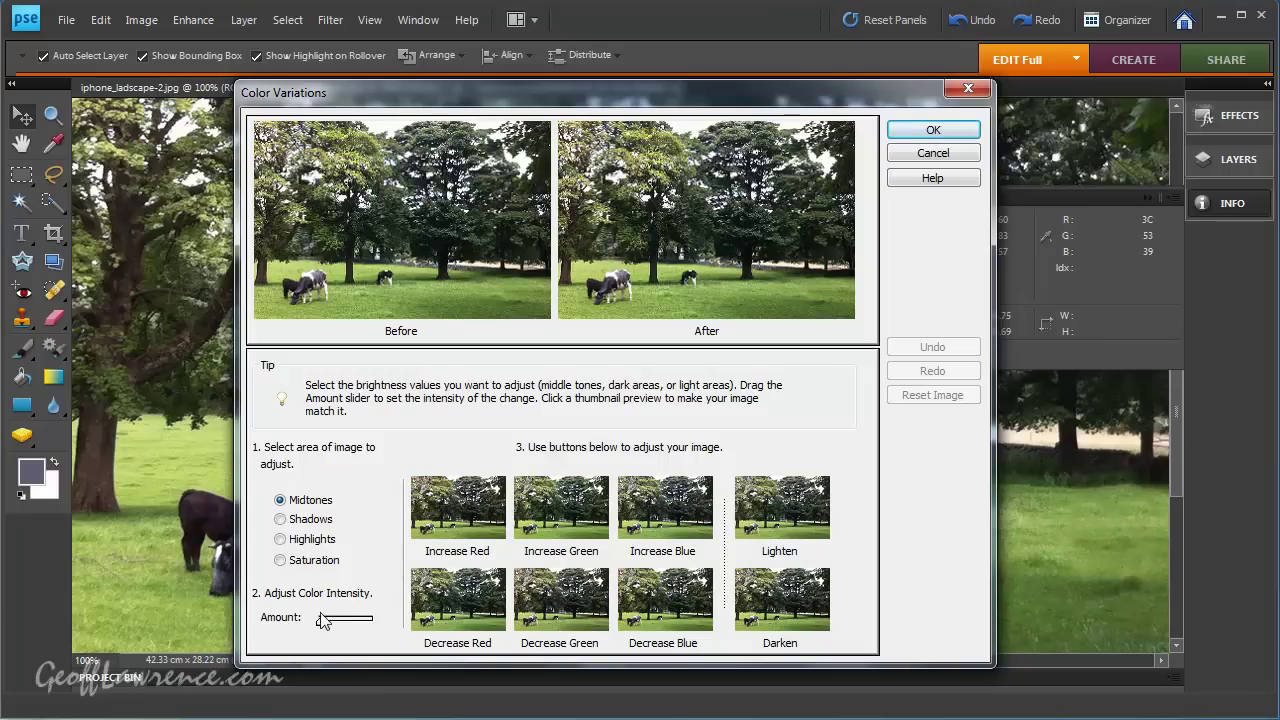
drag(322, 624, 350, 628)
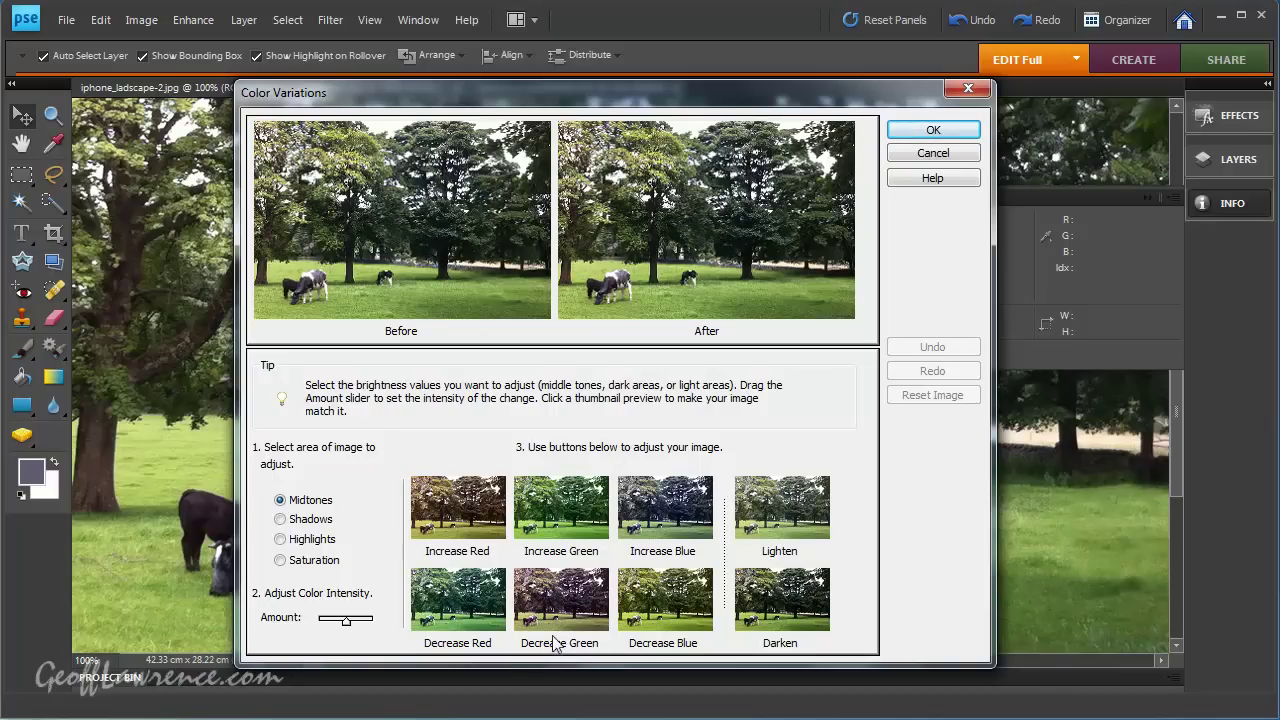
Step: Preview midtone blue and green shifts, then remove green twice to push toward magenta
click(670, 612)
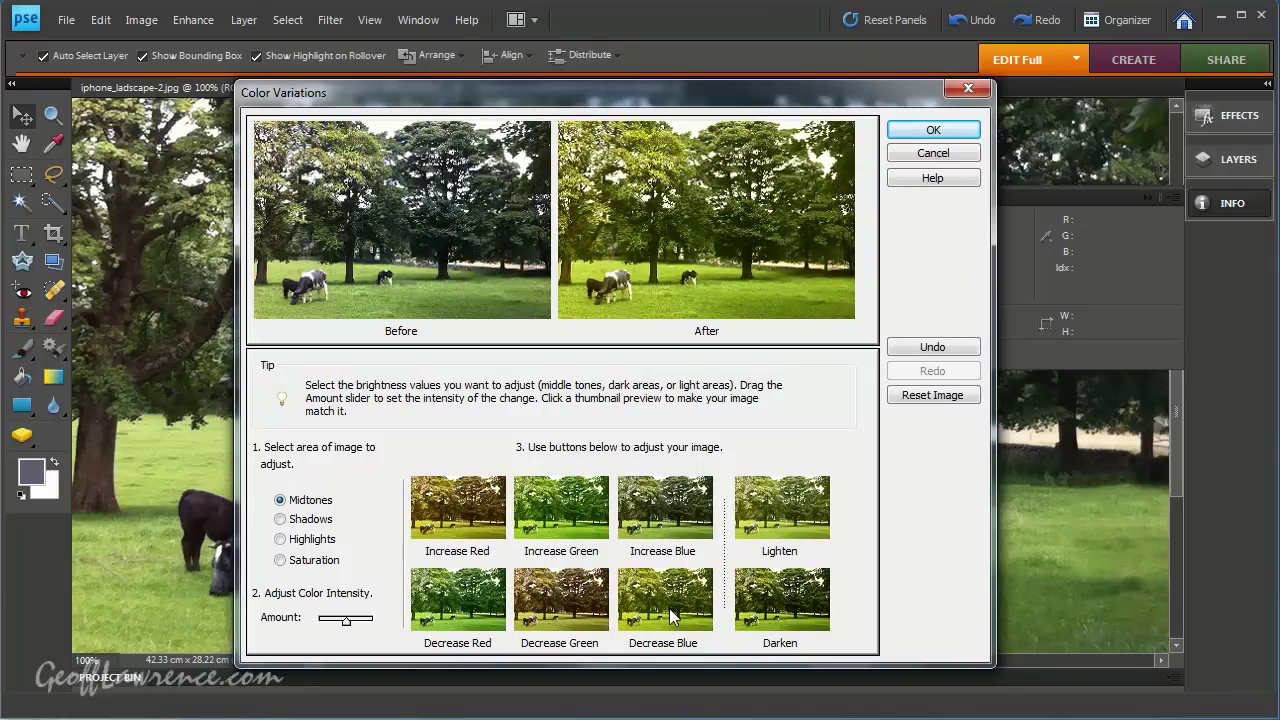
click(667, 514)
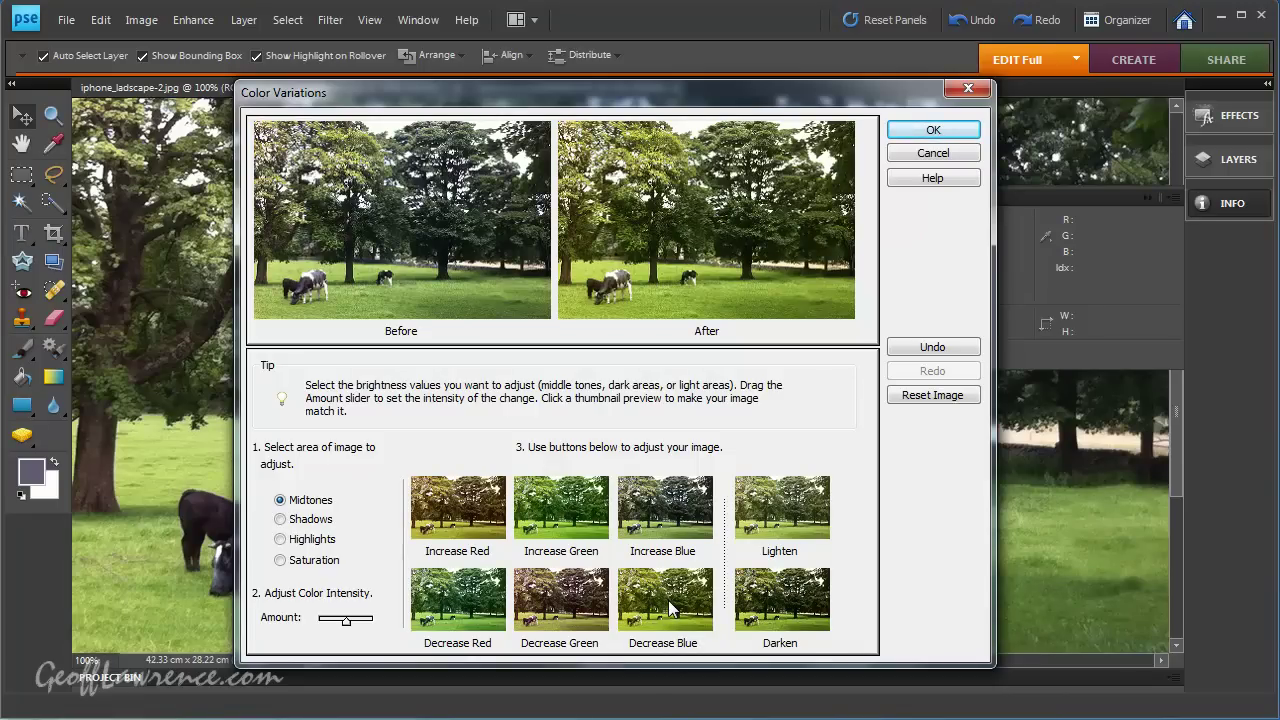
click(549, 599)
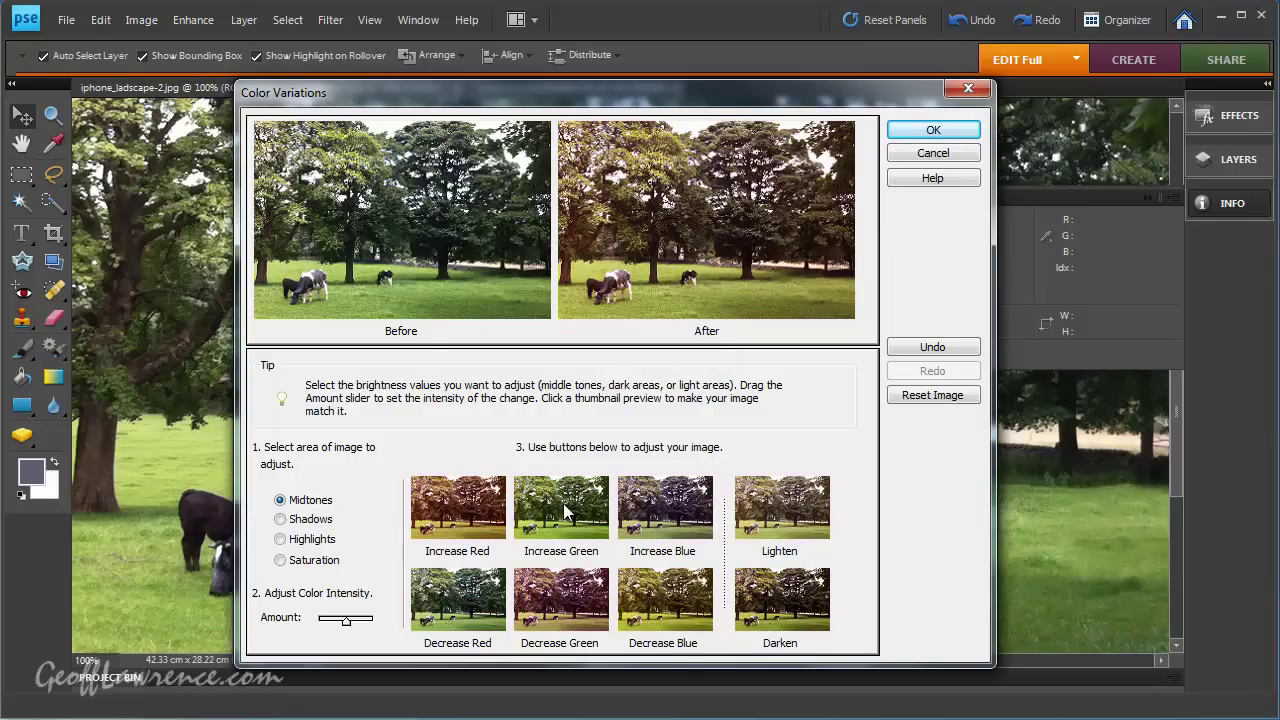
click(566, 540)
click(561, 586)
click(561, 586)
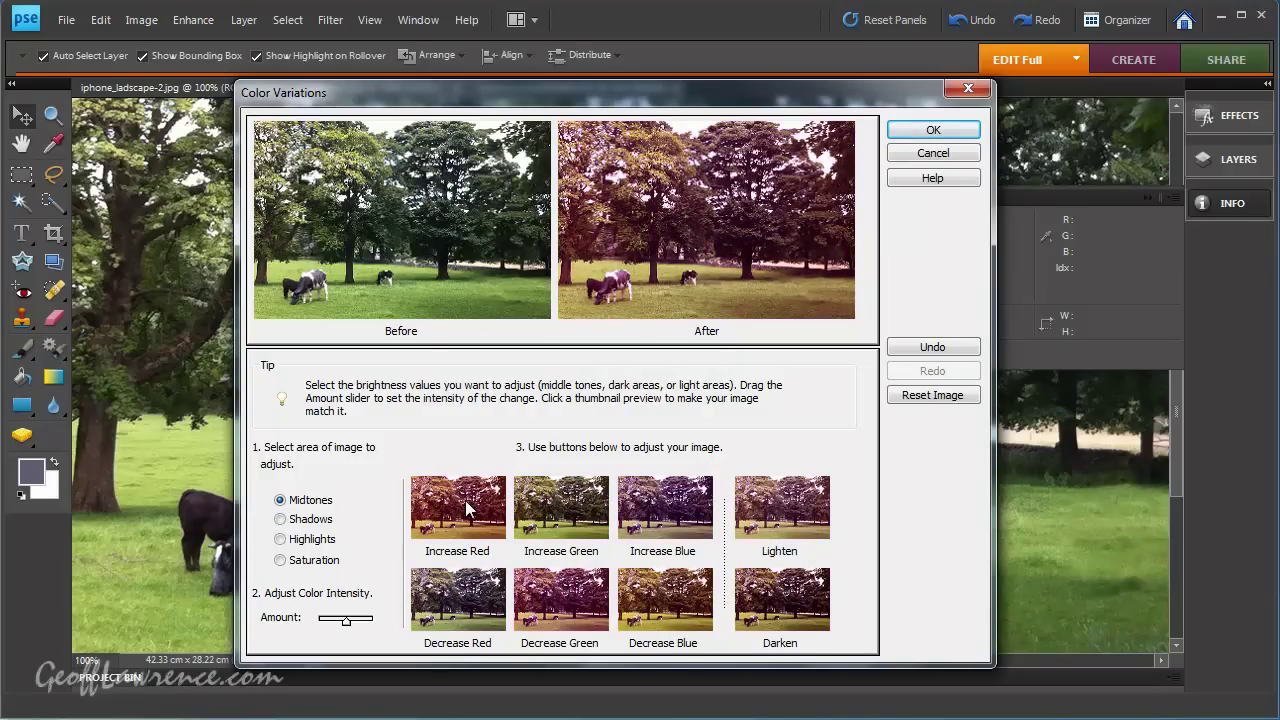
Step: Try reducing midtone red twice and rebalancing green, then cancel Color Variations unapplied
click(458, 598)
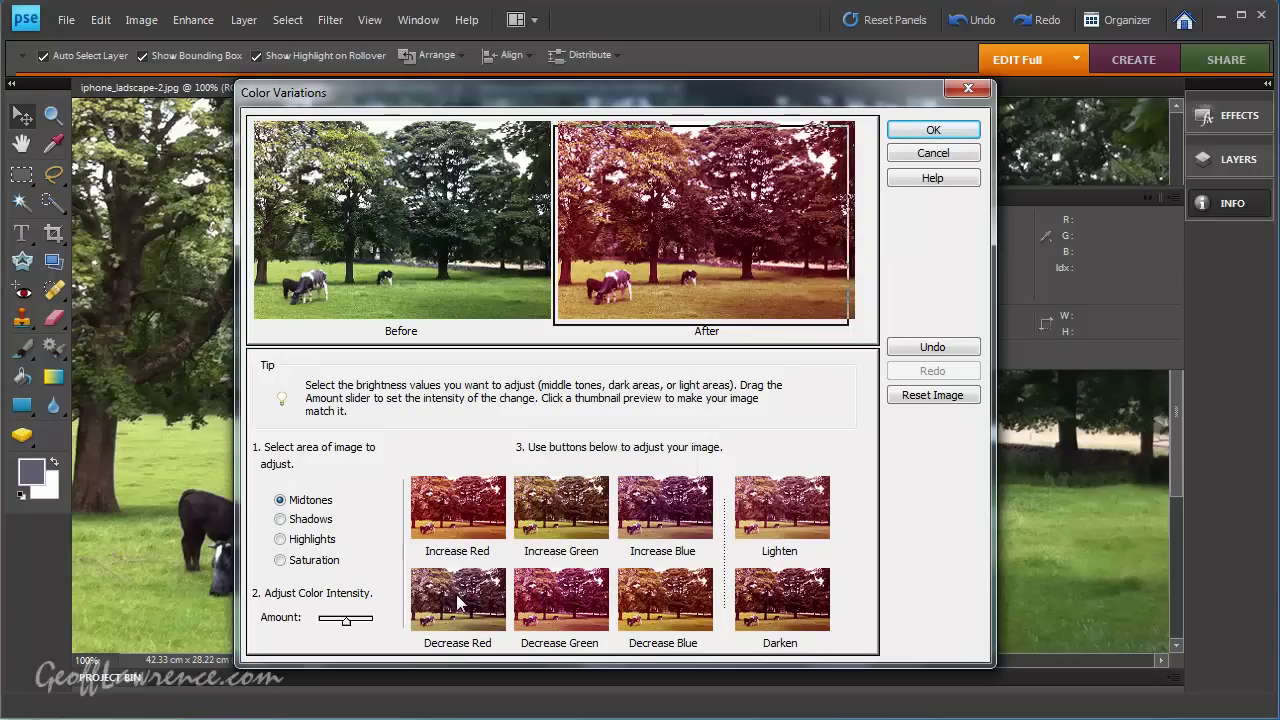
click(458, 600)
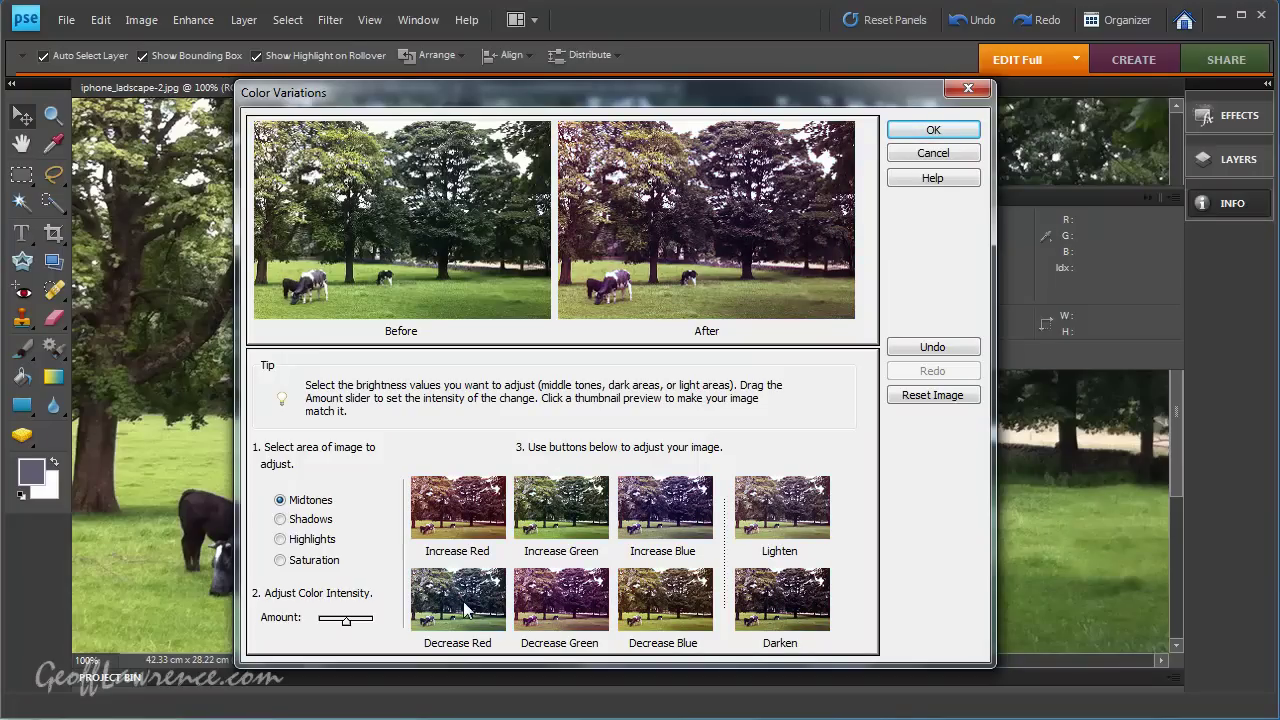
click(594, 513)
click(583, 578)
key(Escape)
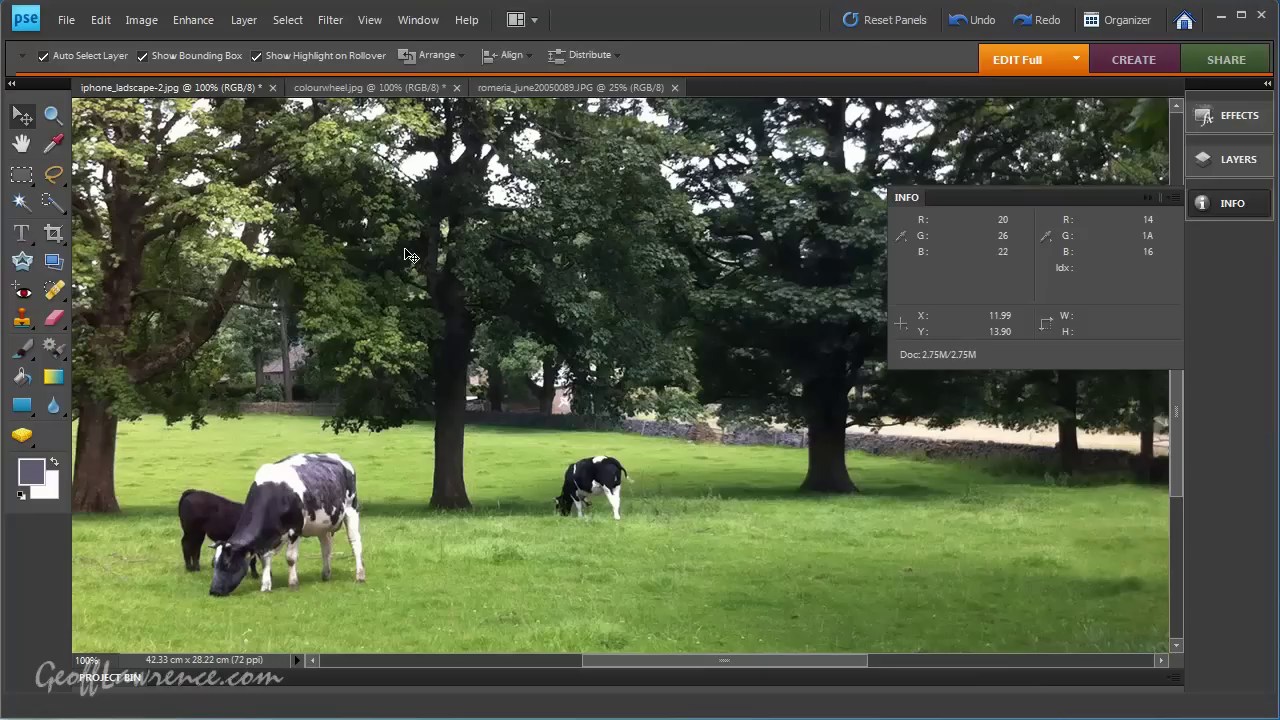